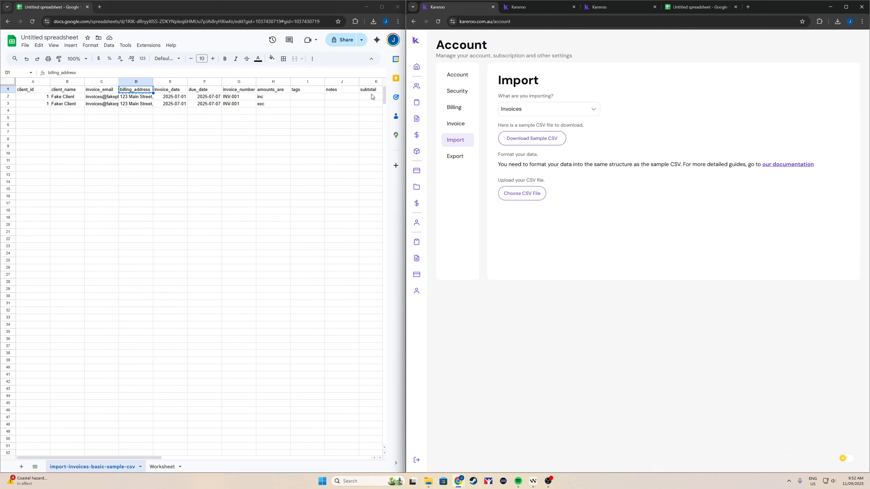
Step: Switch to the Google Sheets Worksheet with the exported invoices and delete its report title row (row 1)
left_click(697, 6)
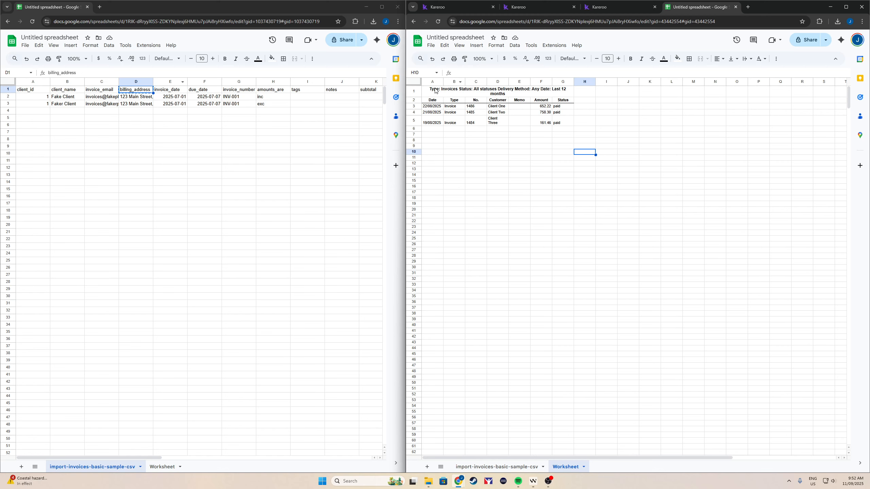
left_click(414, 91)
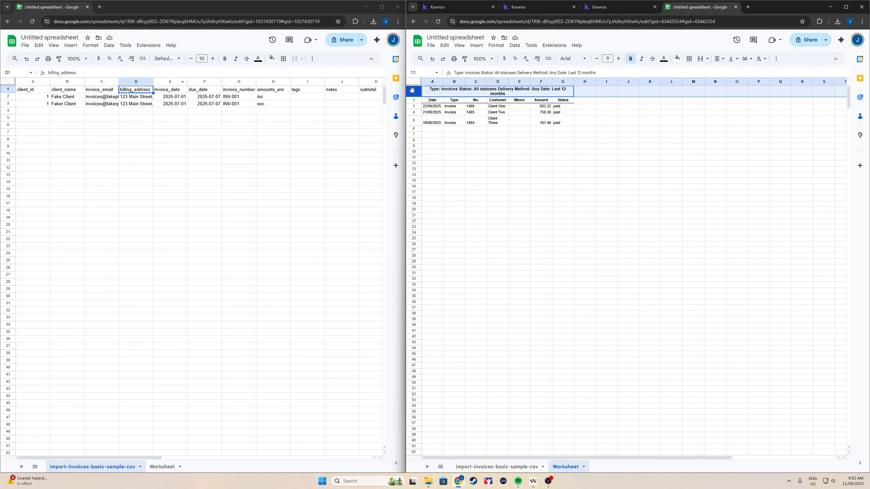
right_click(412, 90)
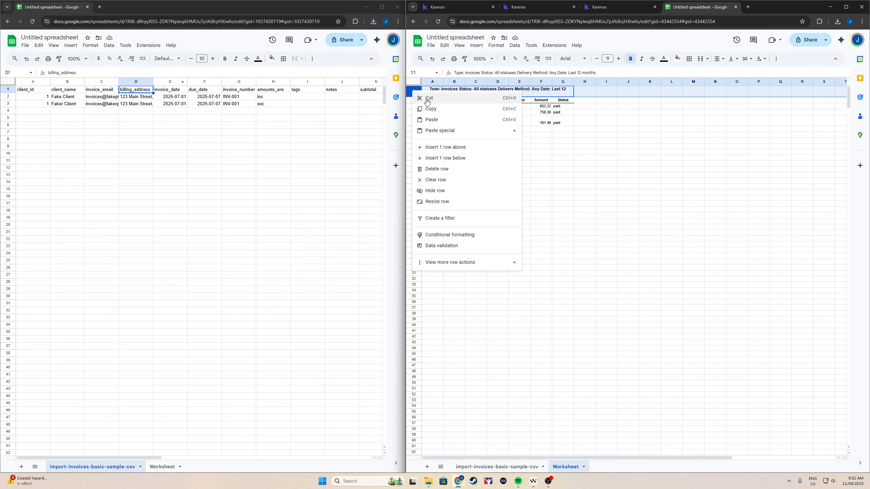
left_click(433, 168)
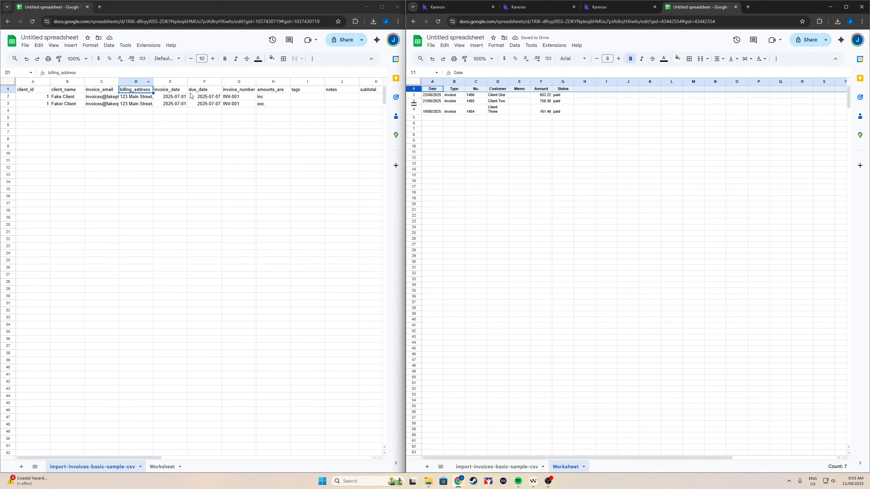
Step: Move the Customer column to the front of the Worksheet and insert one empty column before it
left_click(498, 82)
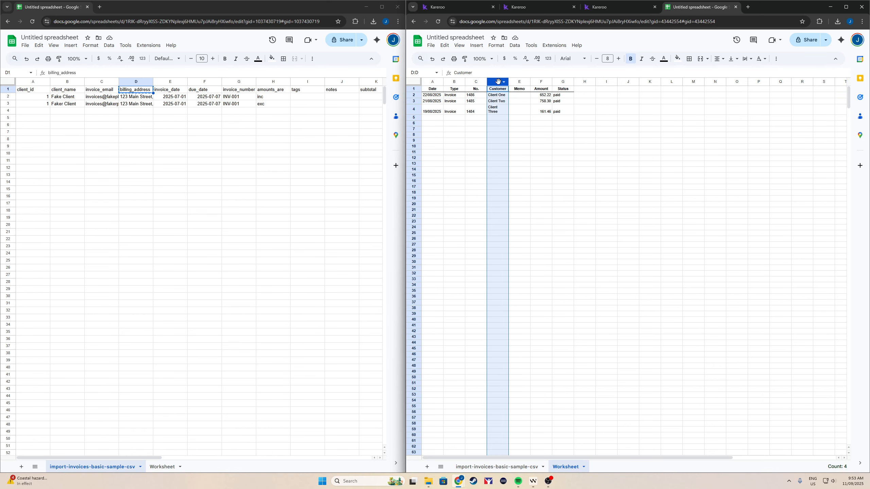
left_click_drag(497, 81, 433, 82)
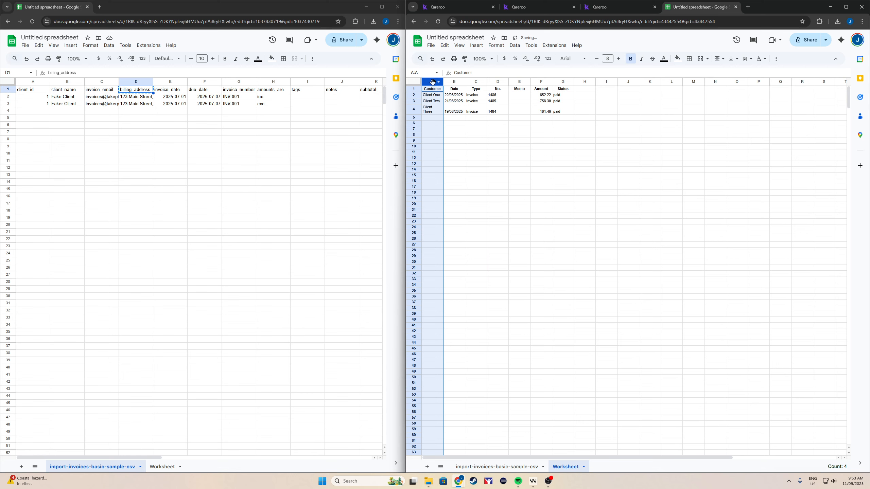
right_click(430, 83)
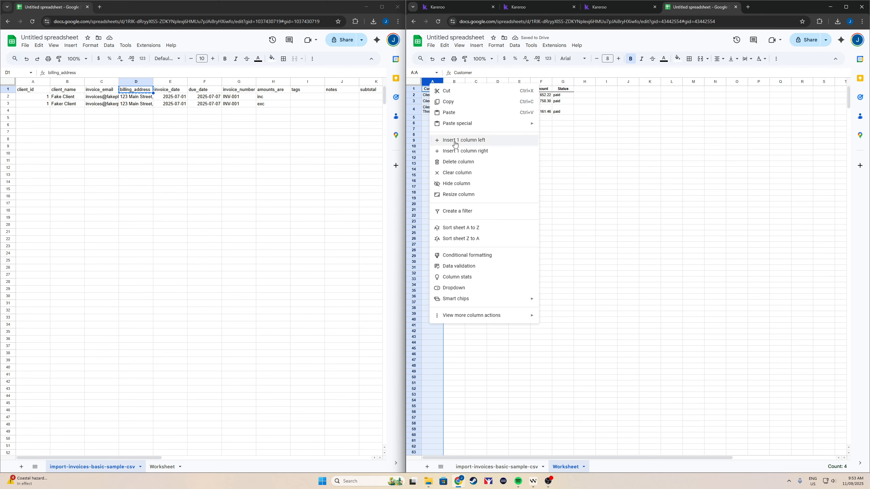
left_click(457, 140)
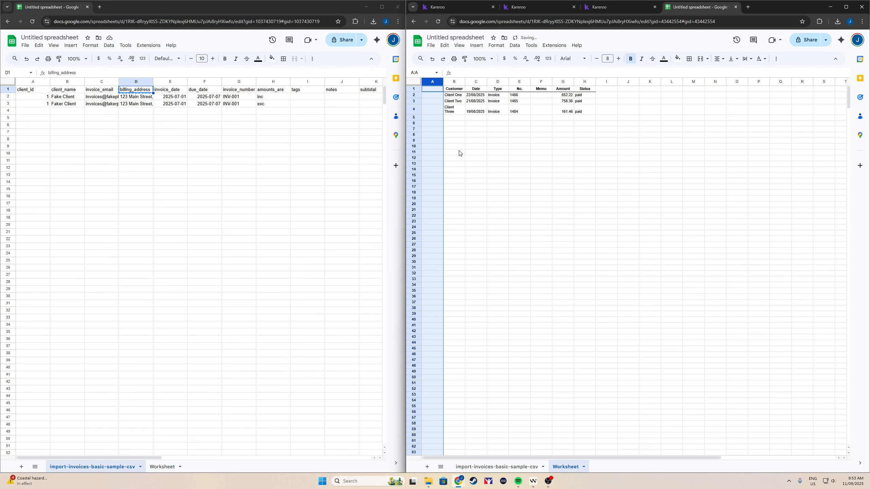
Step: Copy the client_id and client_name headers from the sample CSV sheet into cells A1 and B1 of the Worksheet
left_click(43, 92)
key("ctrl+c")
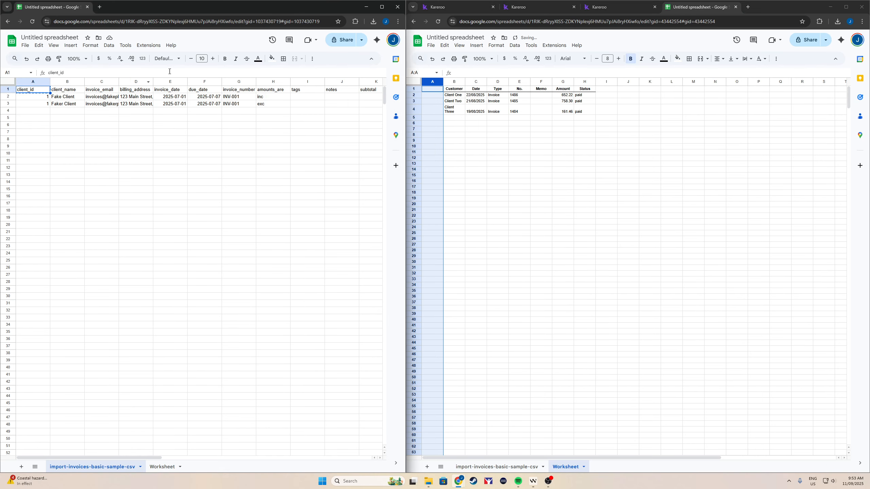
left_click(431, 91)
key("ctrl+v")
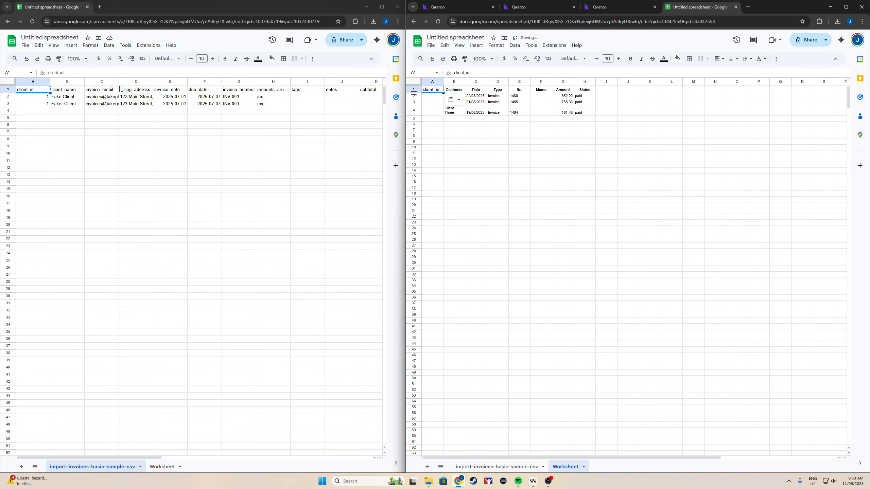
left_click(70, 91)
key("ctrl+c")
left_click(458, 91)
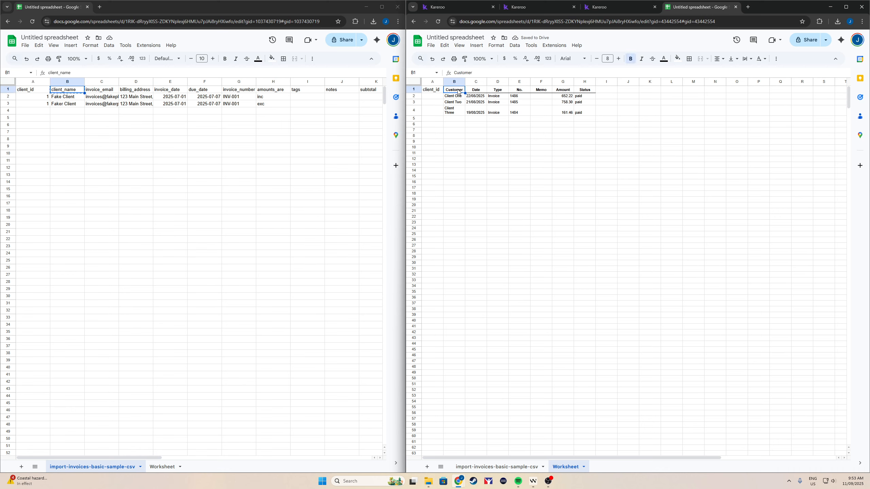
key("ctrl+v")
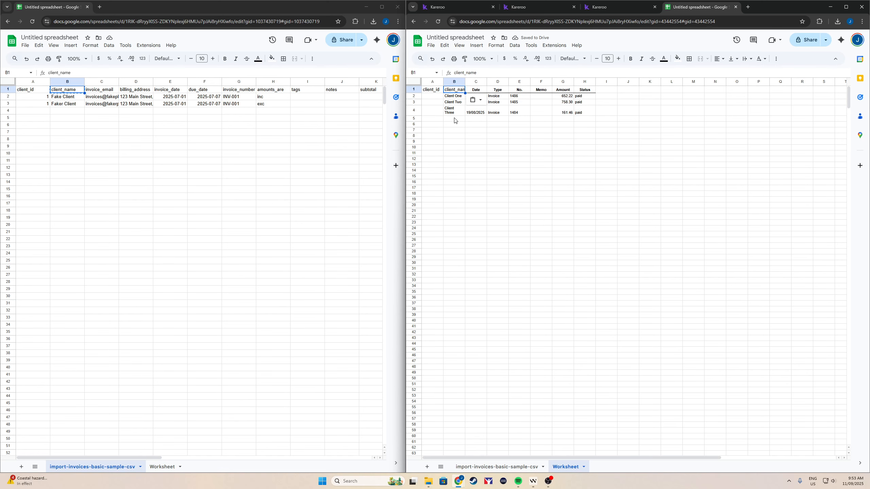
Step: Look up each client's ID in the Kareroo client list and enter the IDs in cells A2 to A4 of the Worksheet
left_click(547, 10)
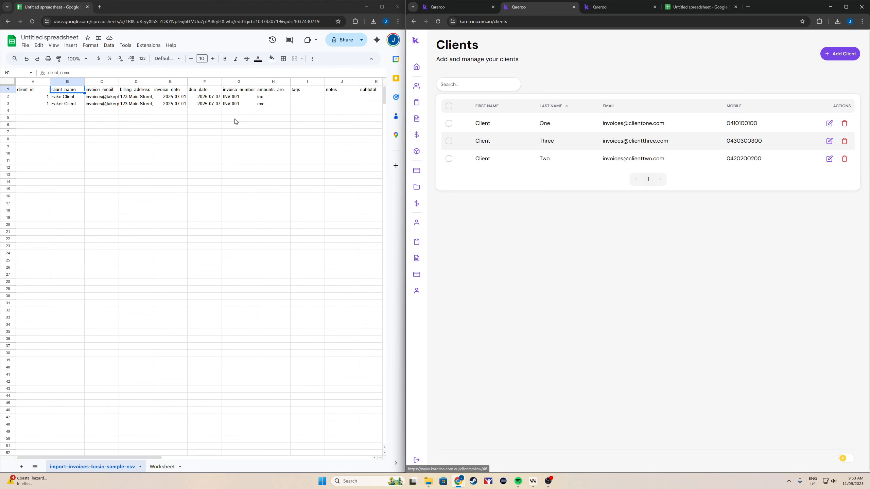
left_click(677, 5)
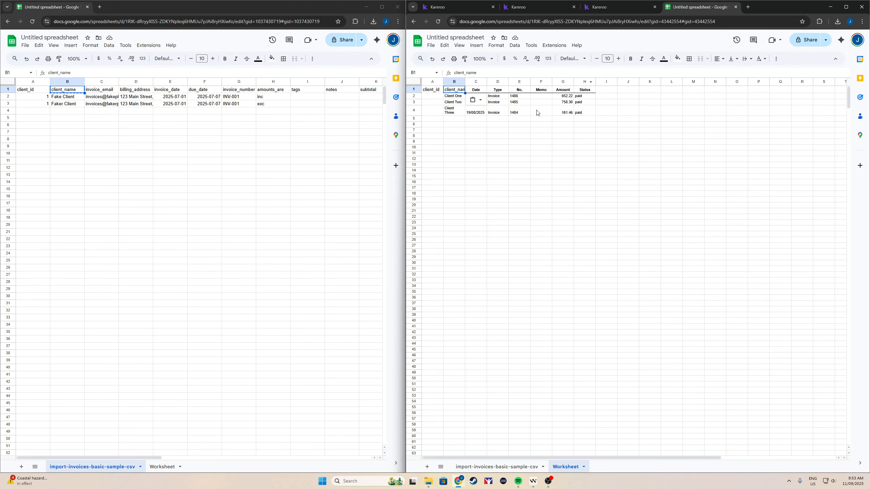
left_click(433, 98)
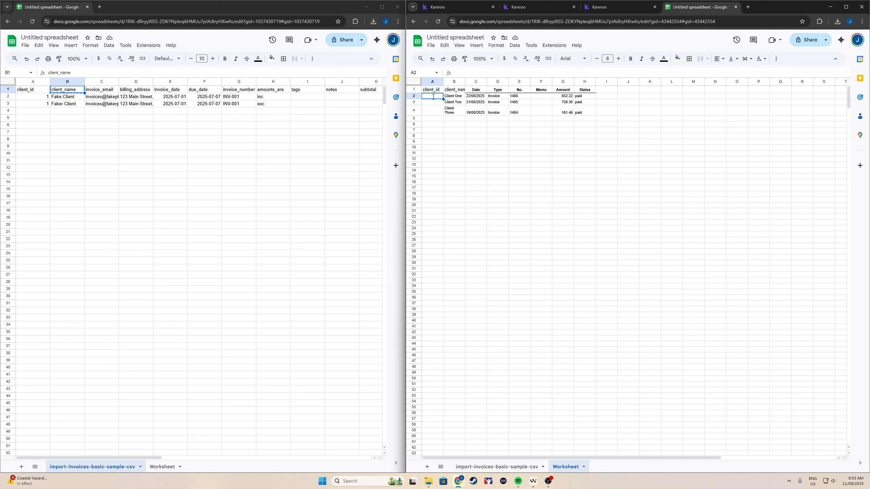
type("44")
left_click(434, 103)
type("45")
left_click(431, 112)
type("46")
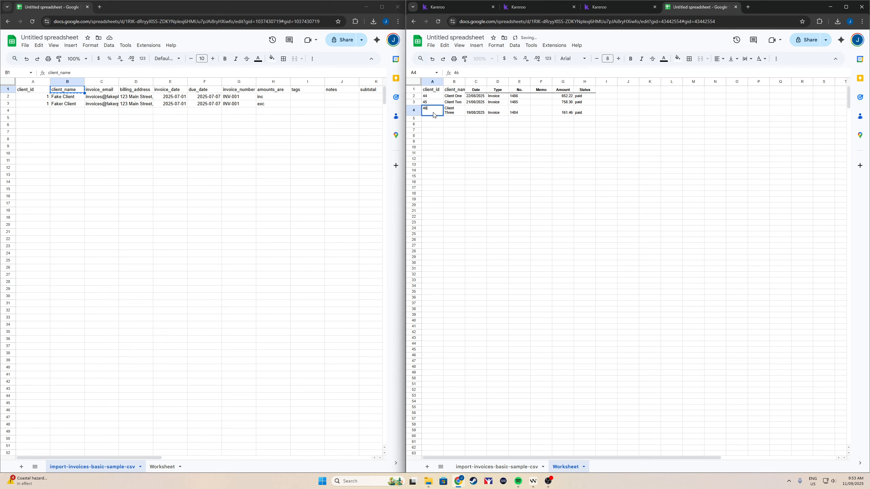
left_click(454, 119)
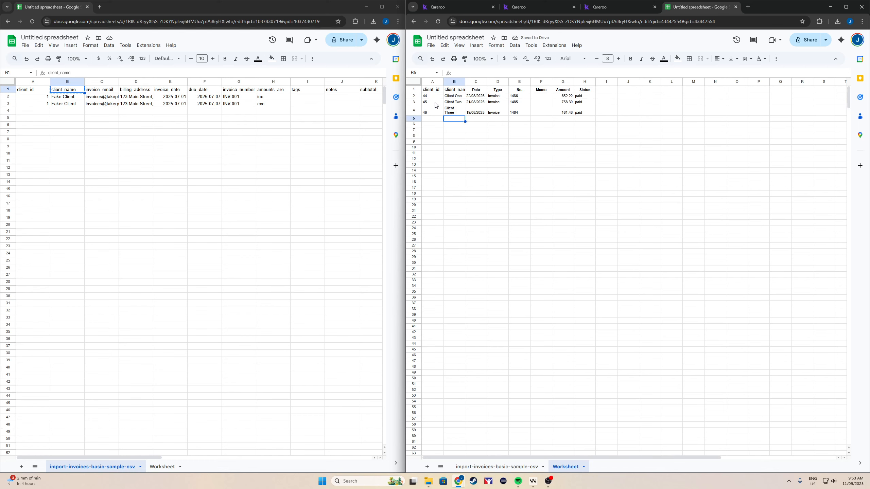
Step: Insert two empty columns directly after the client_name column in the Worksheet
right_click(456, 82)
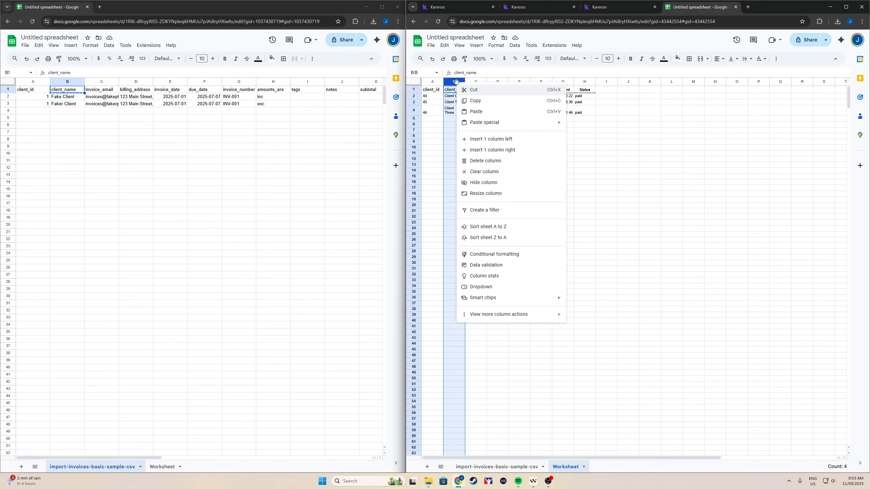
left_click(492, 150)
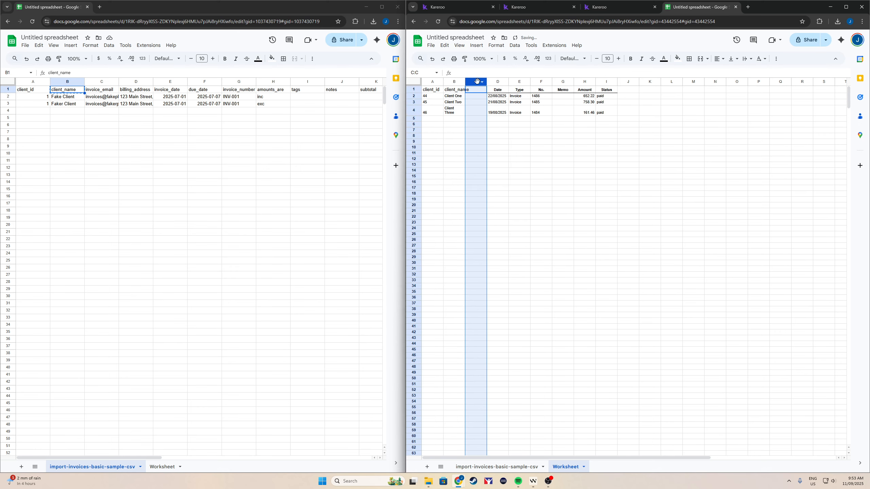
right_click(477, 82)
left_click(508, 150)
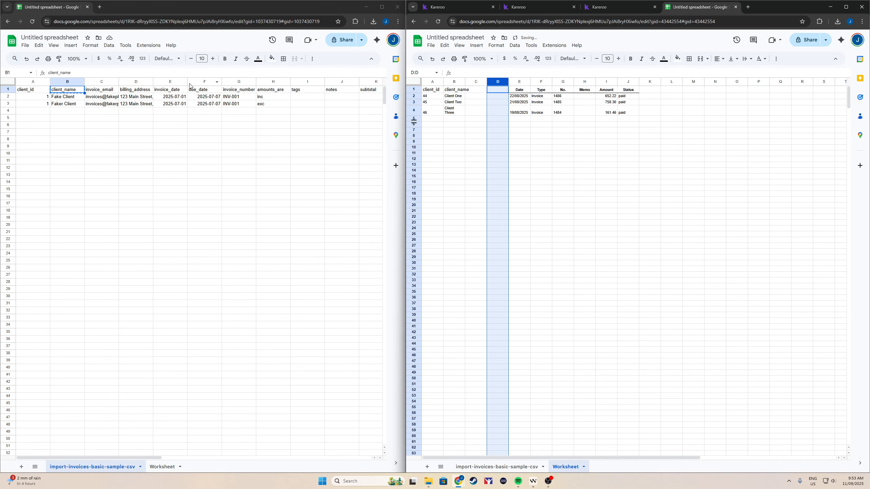
Step: Copy the invoice_email and billing_address headers from the sample sheet into cells C1 and D1 of the Worksheet
left_click(111, 91)
key("ctrl+c")
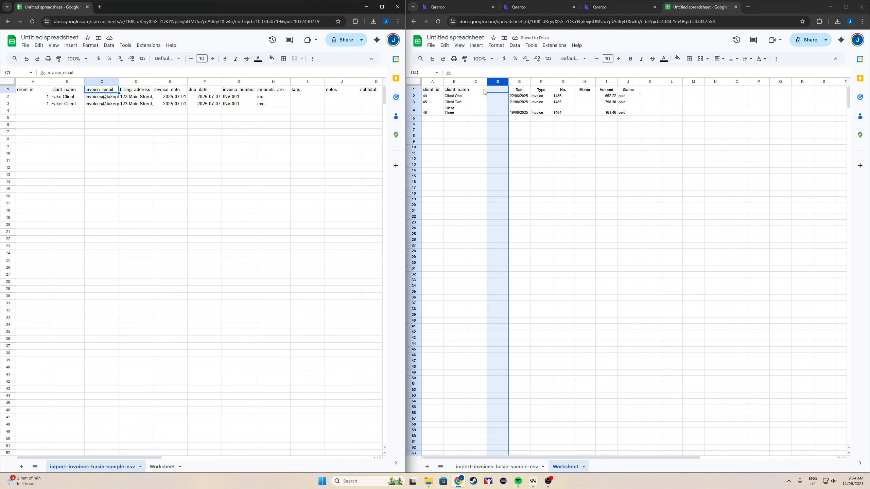
left_click(482, 91)
key("ctrl+v")
left_click(142, 91)
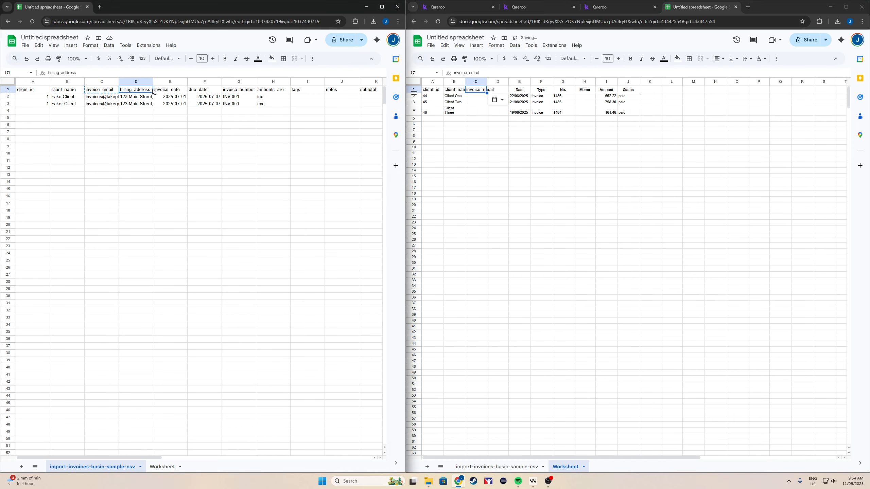
key("ctrl+c")
left_click(499, 90)
key("ctrl+v")
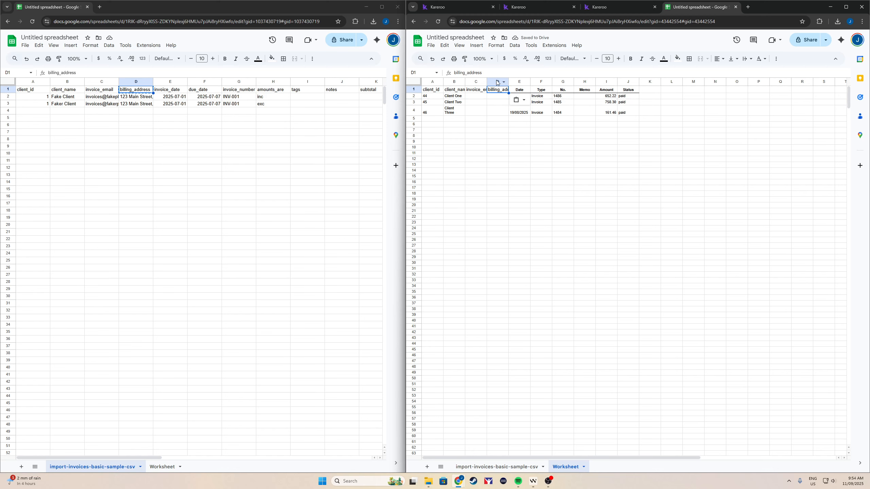
Step: Replace the Date header in E1 of the Worksheet with the invoice_date header copied from the sample sheet
left_click(174, 91)
key("ctrl+c")
left_click(524, 91)
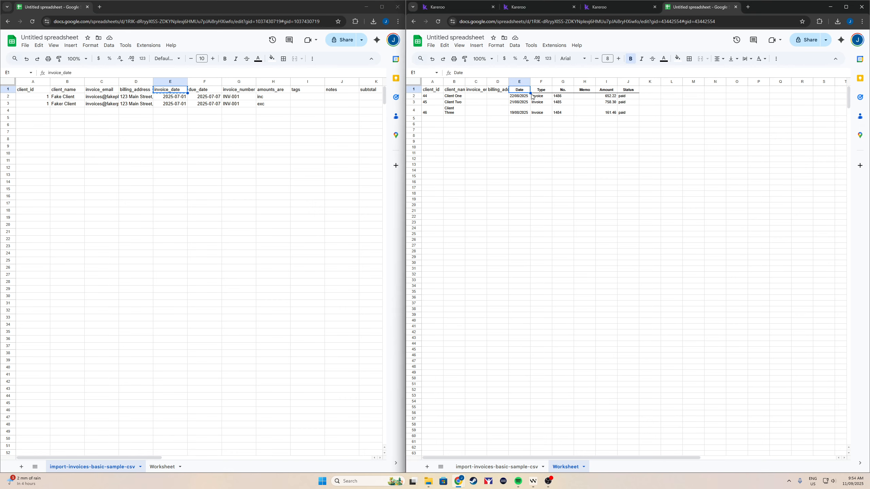
key("ctrl+v")
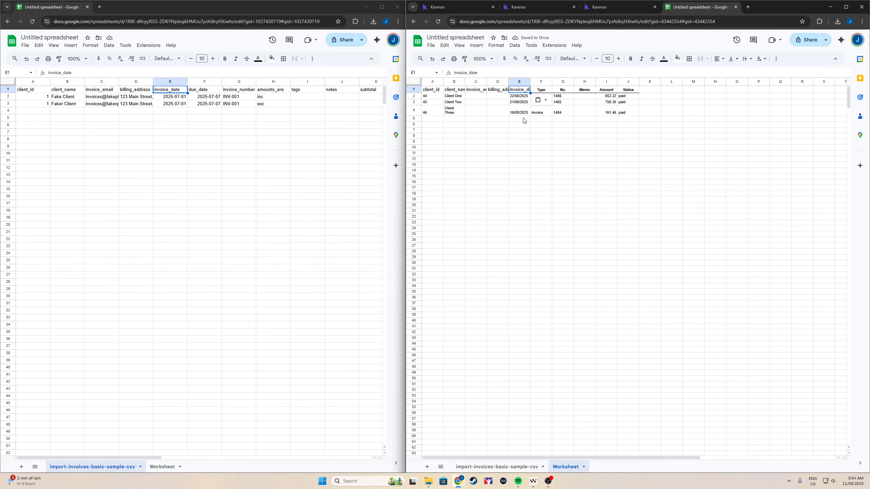
Step: Select the invoice dates in E2:E4 and save the spreadsheet settings with Australia as the locale
left_click(519, 97)
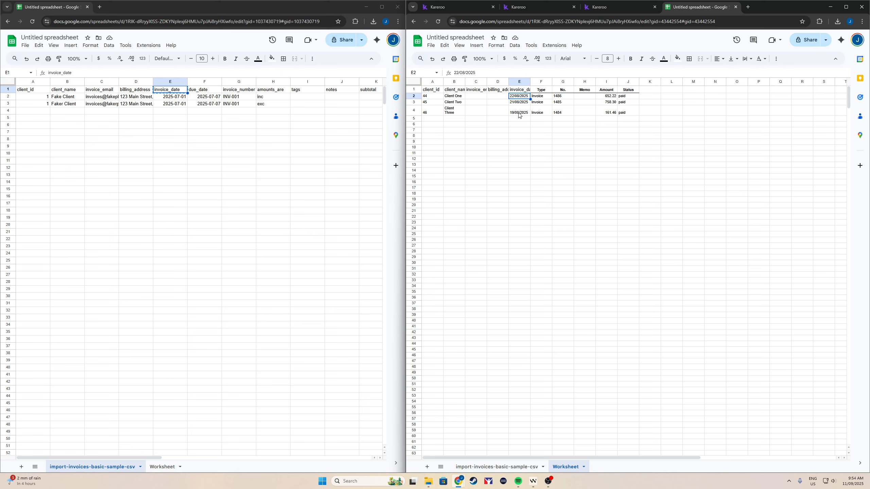
left_click(519, 112, "shift")
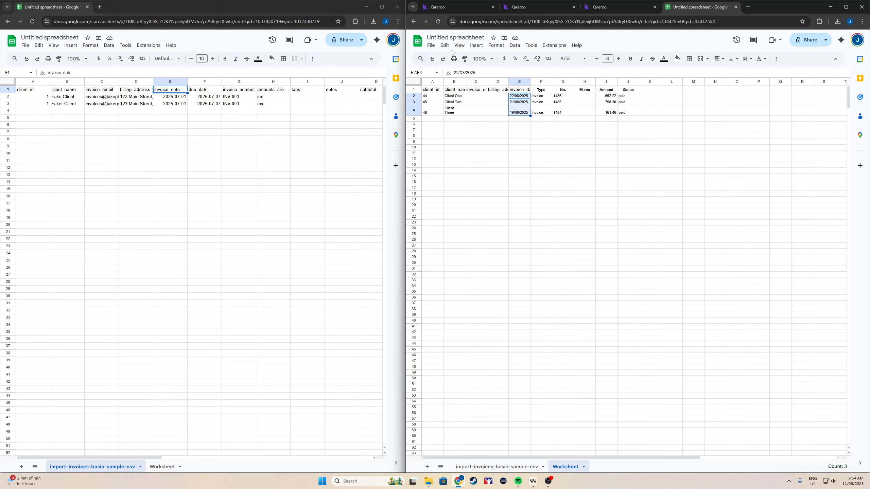
left_click(434, 48)
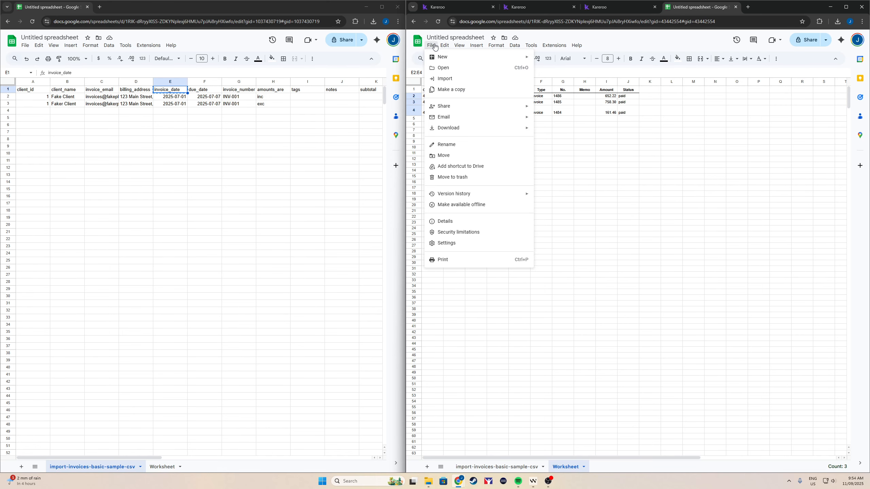
left_click(463, 242)
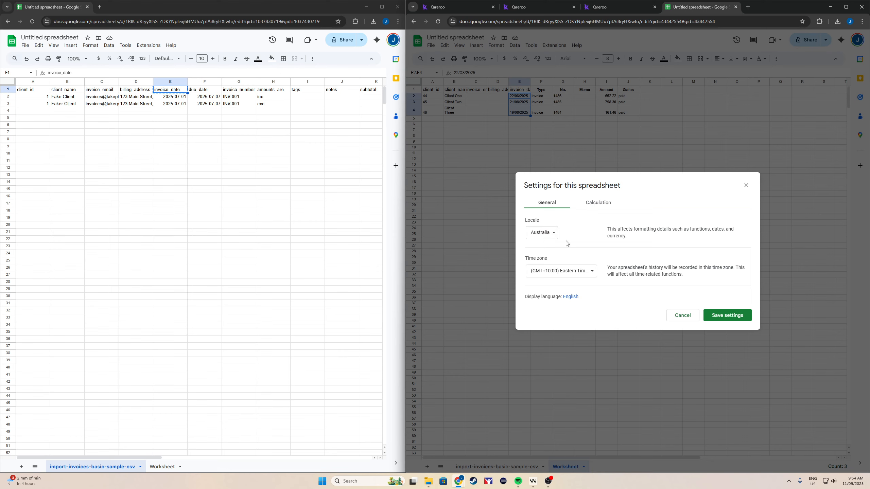
left_click(727, 314)
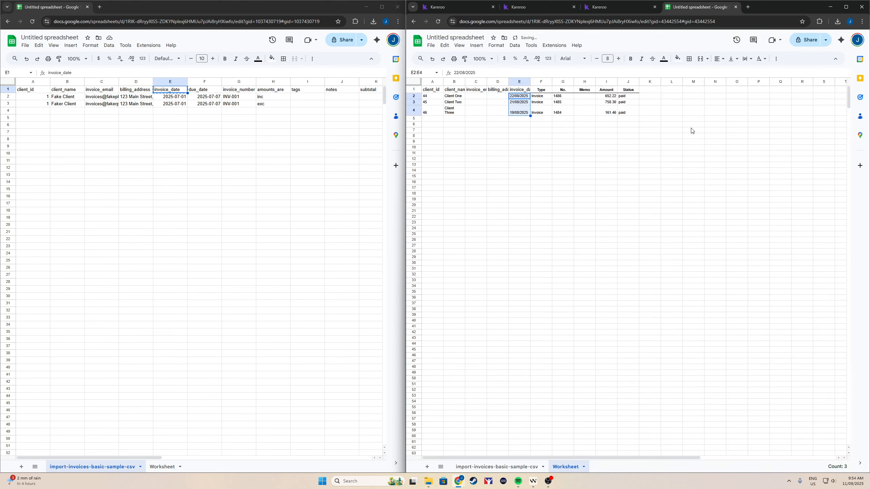
Step: Apply a custom date format to E2:E4 with full numeric year, two-digit month and two-digit day, separated by hyphens
left_click(548, 62)
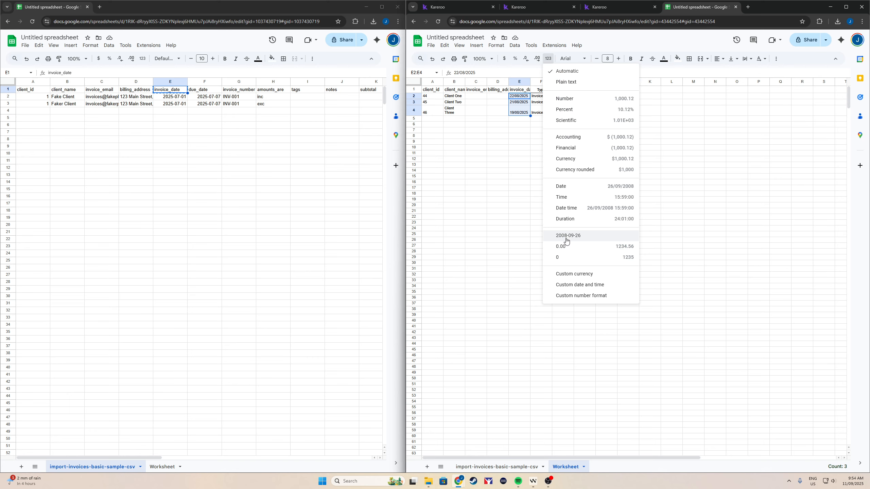
left_click(588, 289)
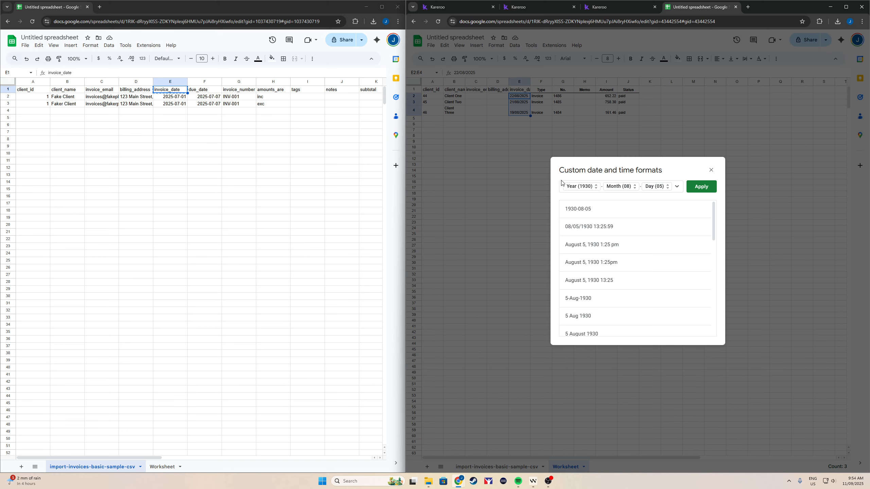
left_click(592, 187)
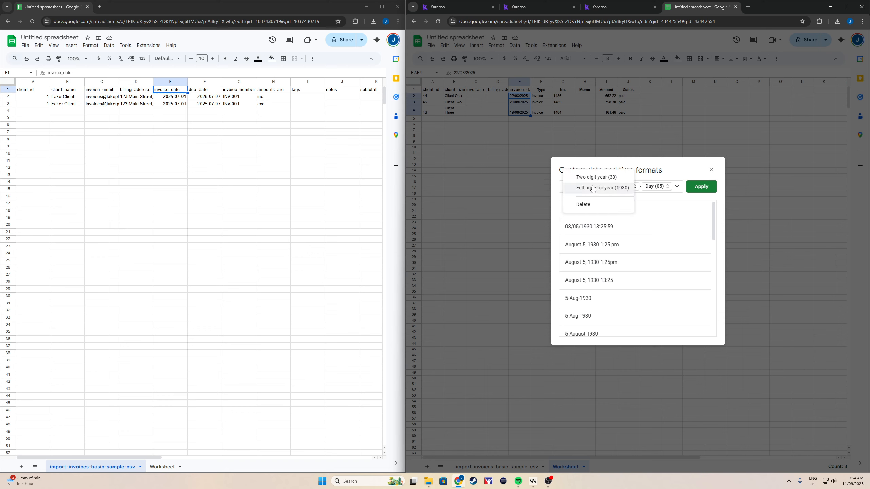
left_click(589, 189)
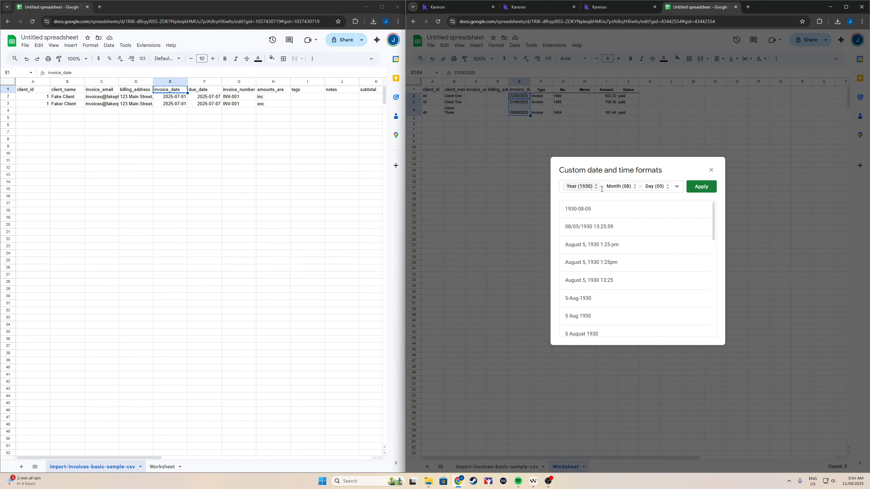
left_click(615, 189)
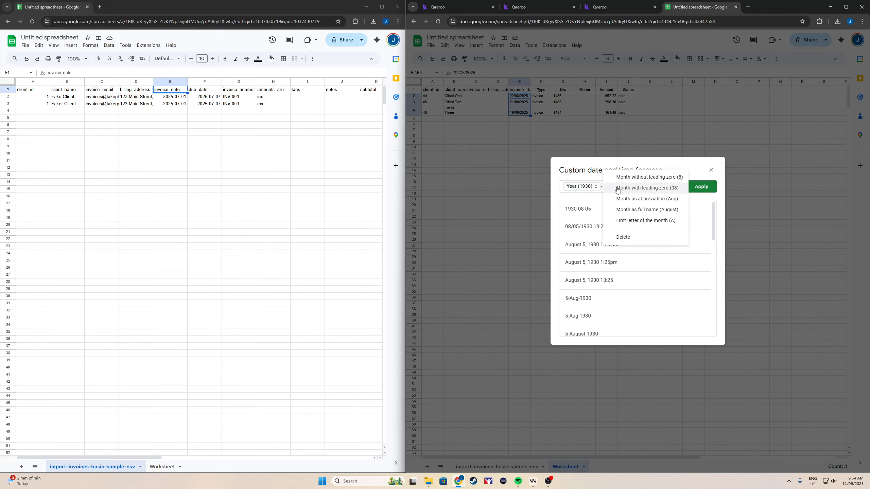
left_click(646, 191)
left_click(645, 191)
left_click(666, 191)
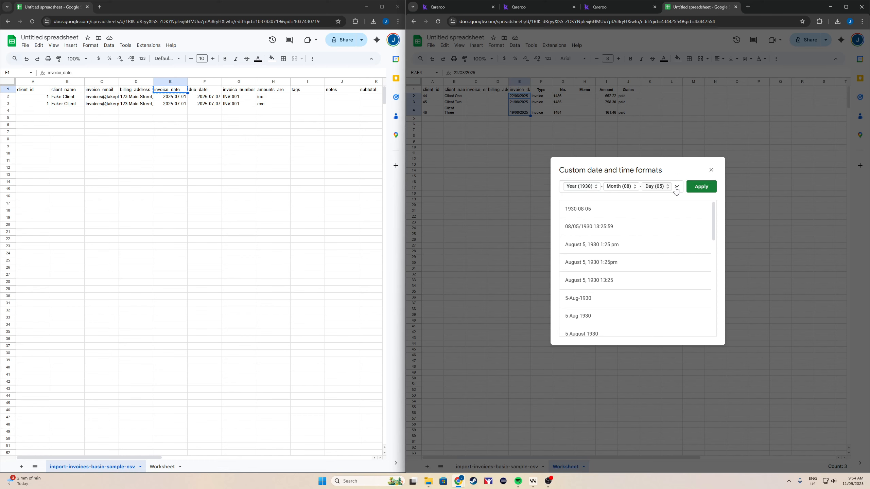
left_click(701, 187)
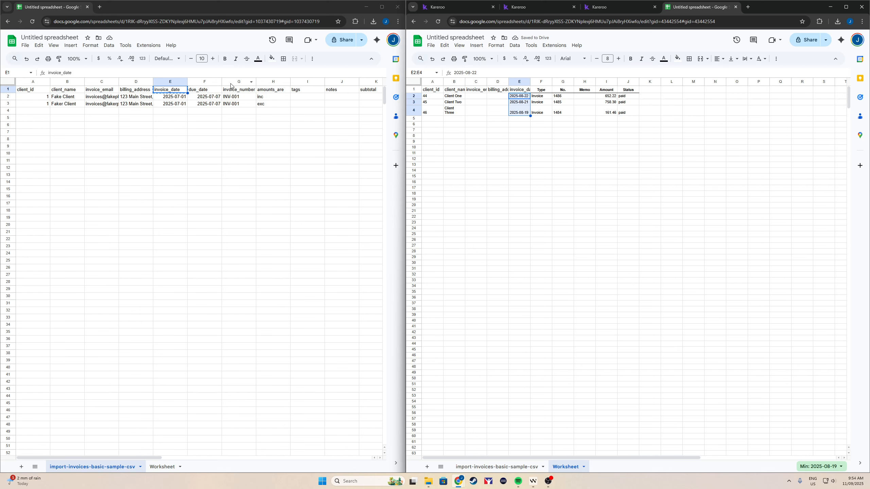
Step: Insert a column directly after invoice_date in the Worksheet and paste a copy of the whole invoice_date column into it
right_click(519, 82)
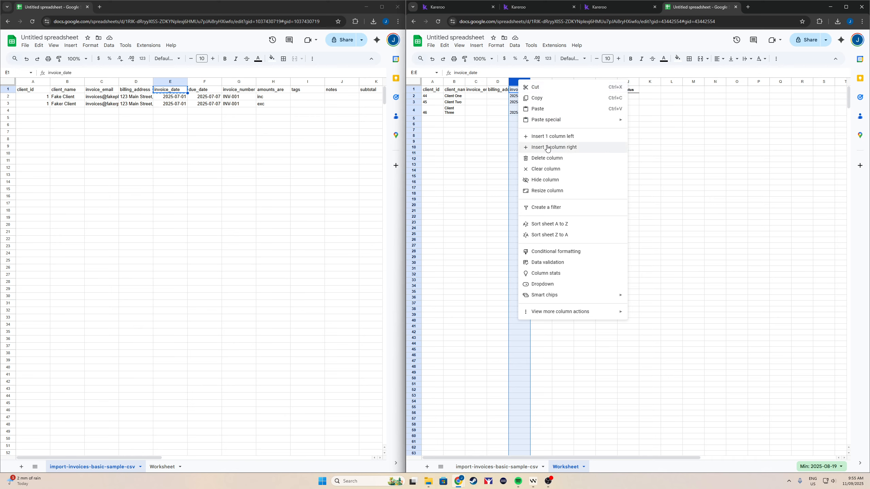
left_click(539, 99)
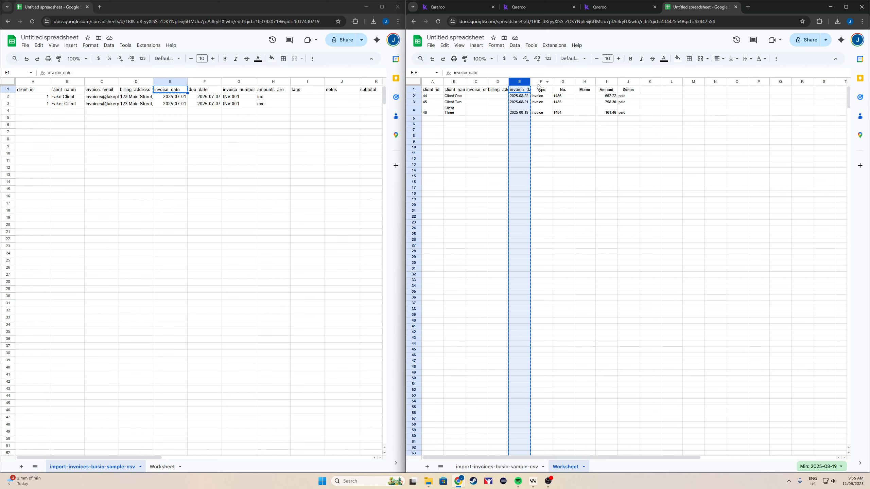
right_click(526, 82)
left_click(565, 147)
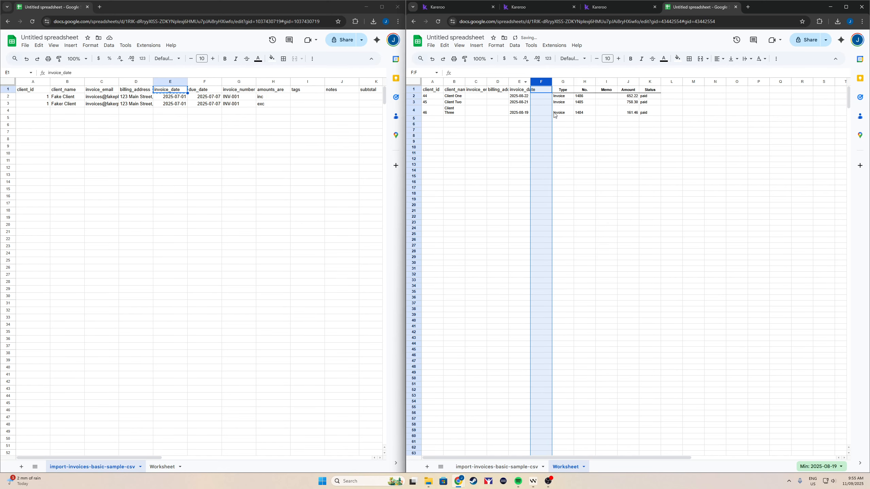
key("ctrl+v")
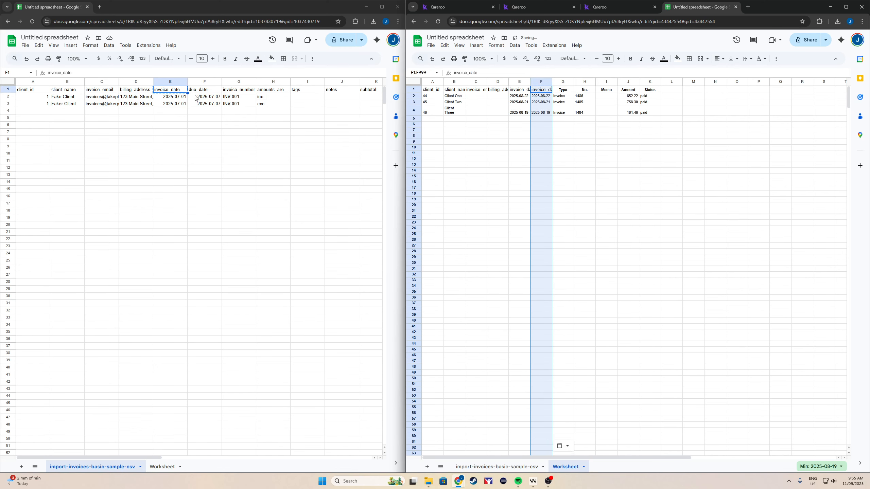
Step: Replace the duplicated header in F1 of the Worksheet with the due_date header copied from the sample sheet
left_click(204, 91)
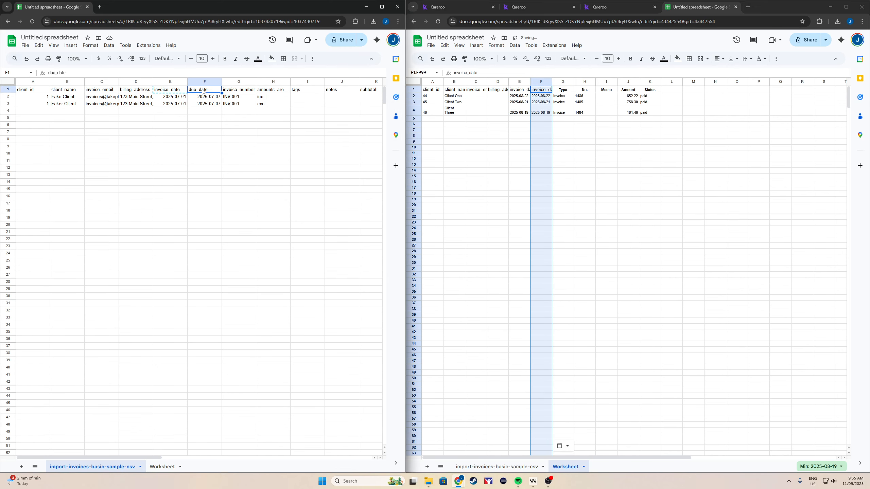
left_click(543, 90)
key("ctrl+v")
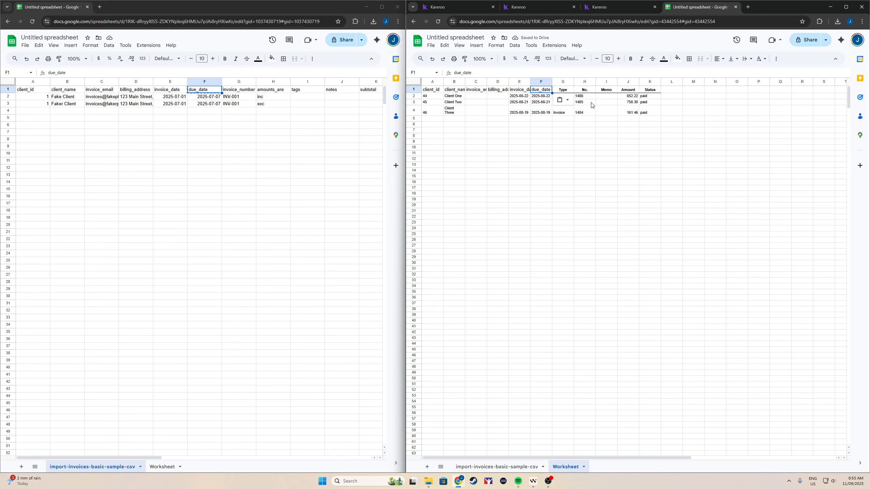
Step: Move the No. column in front of the Type column and replace its header with invoice_number from the sample sheet
left_click(590, 83)
left_click_drag(583, 82, 564, 82)
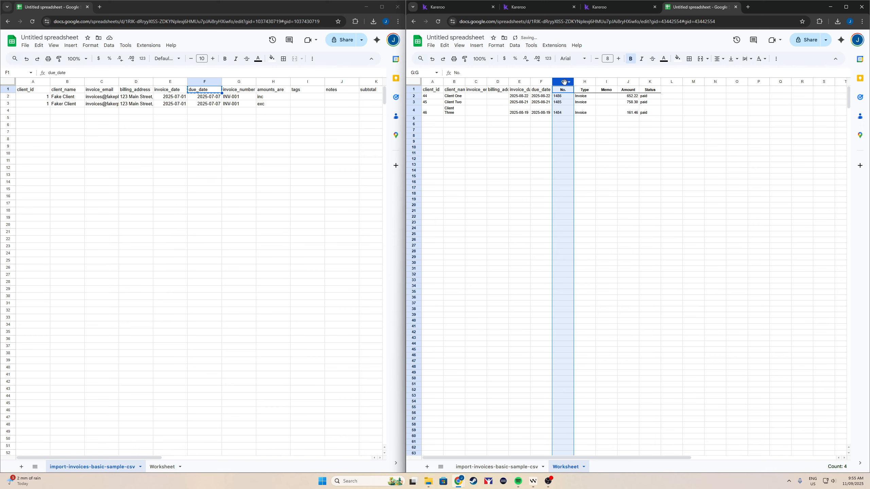
left_click(247, 91)
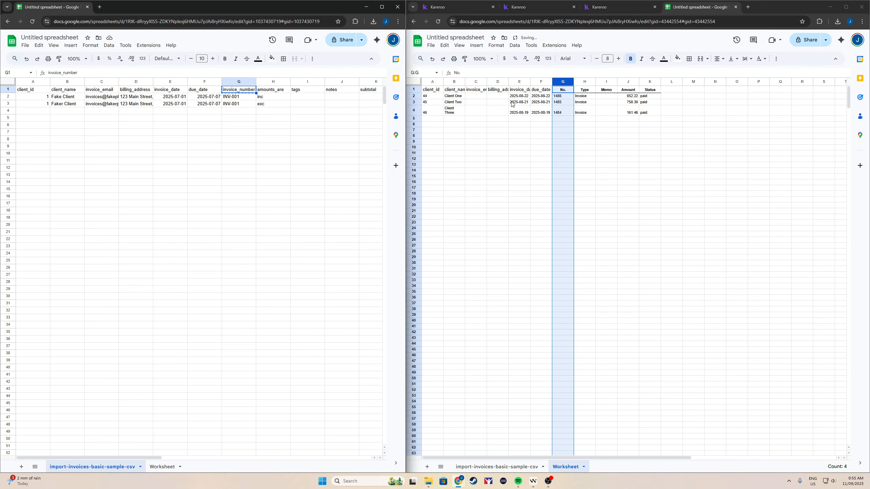
left_click(565, 89)
key("ctrl+v")
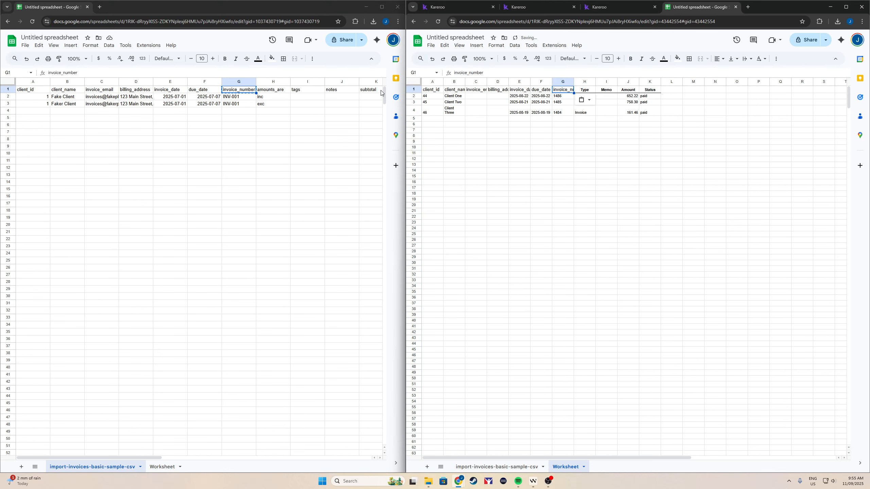
Step: Delete the Type column from the Worksheet and replace the Memo header with notes copied from the sample sheet
right_click(586, 82)
left_click(617, 162)
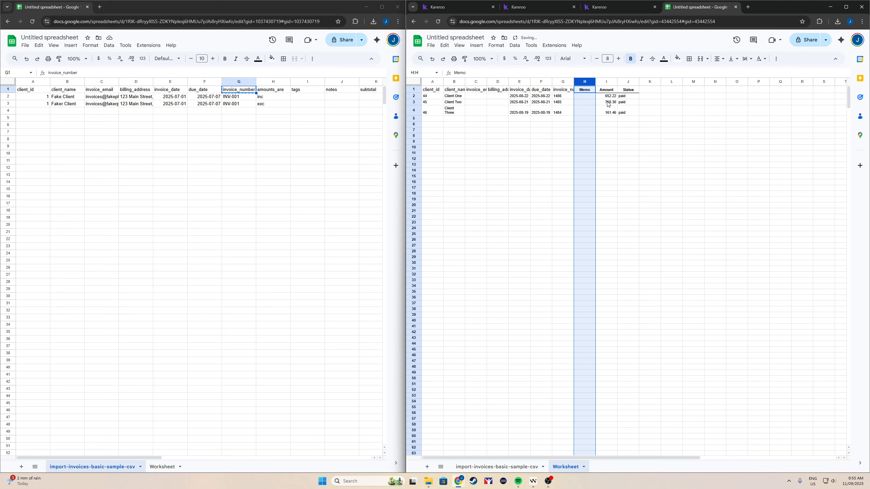
left_click(337, 90)
left_click(585, 92)
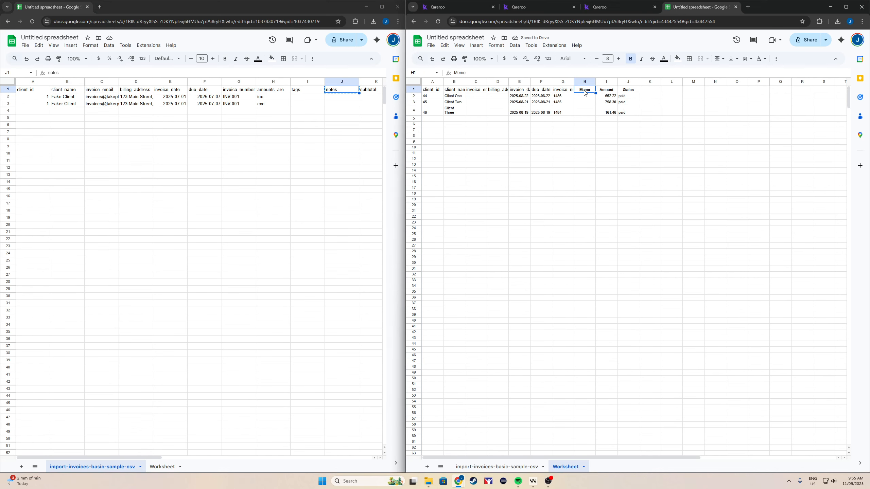
key("ctrl+v")
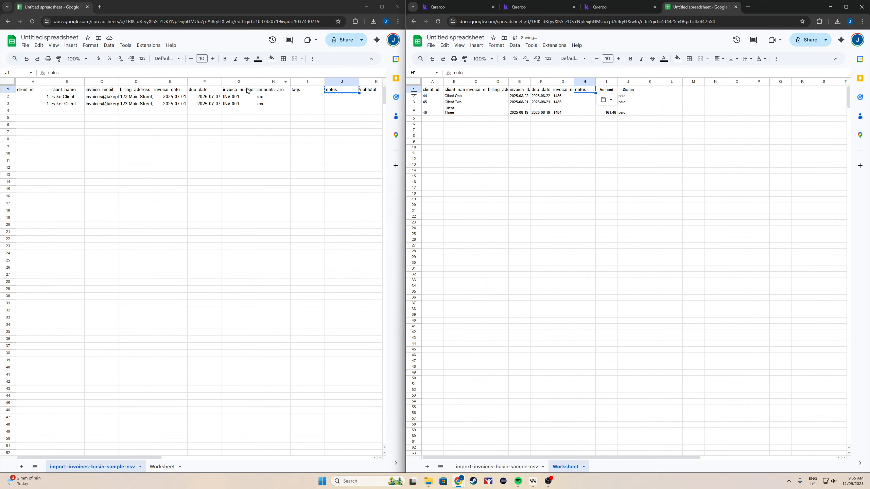
Step: Insert a column directly after invoice_number and give it the amounts_are header copied from the sample sheet
right_click(565, 82)
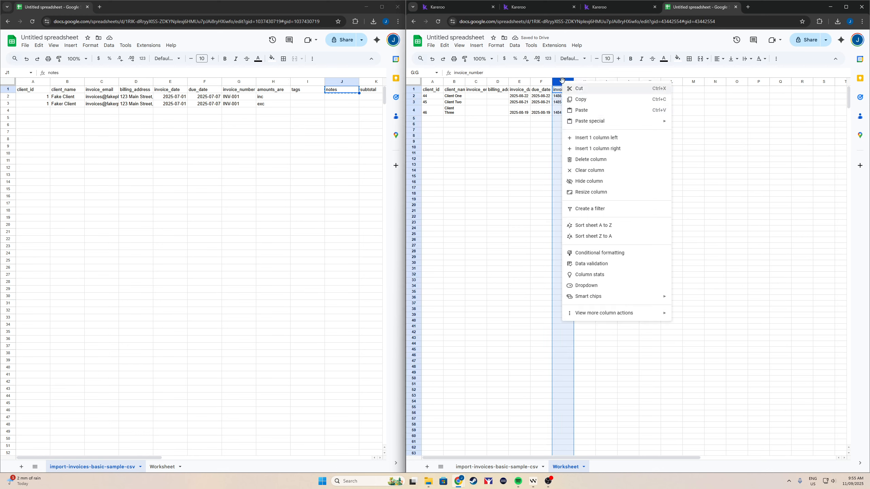
left_click(590, 149)
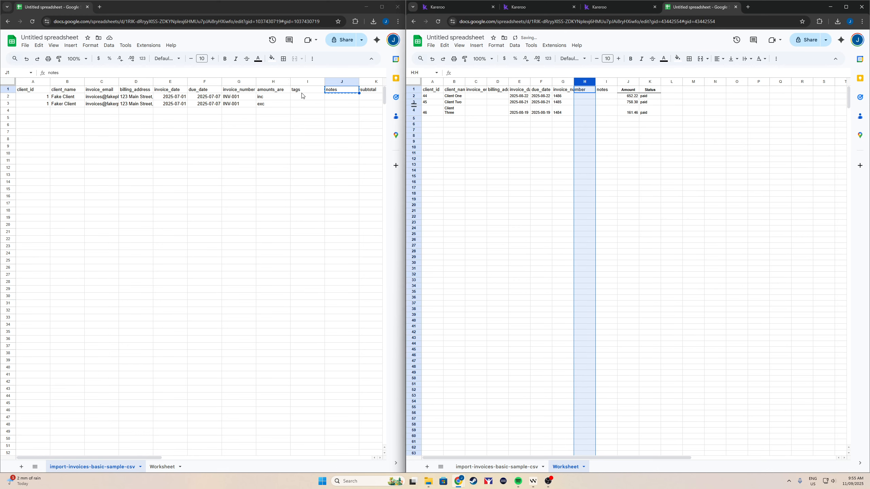
left_click(272, 90)
key("ctrl+c")
left_click(589, 90)
key("ctrl+v")
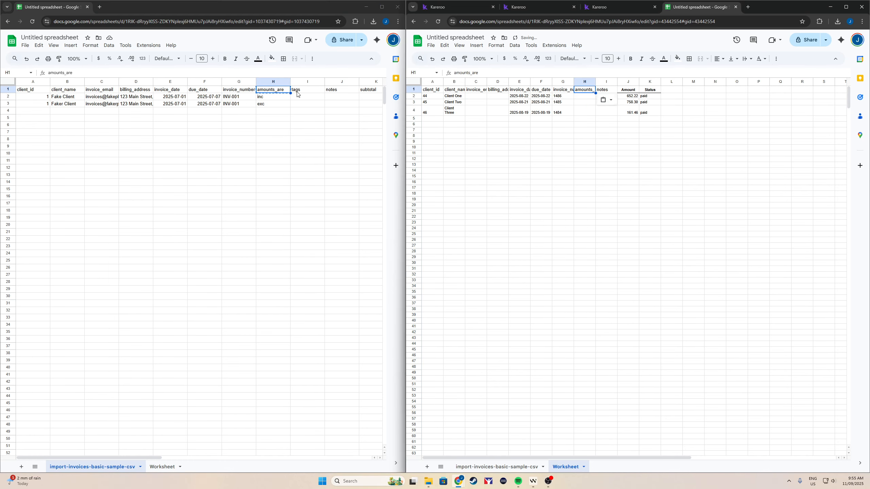
Step: Insert a column directly after amounts_are and give it the tags header copied from the sample sheet
left_click(298, 94)
key("ctrl+c")
right_click(587, 82)
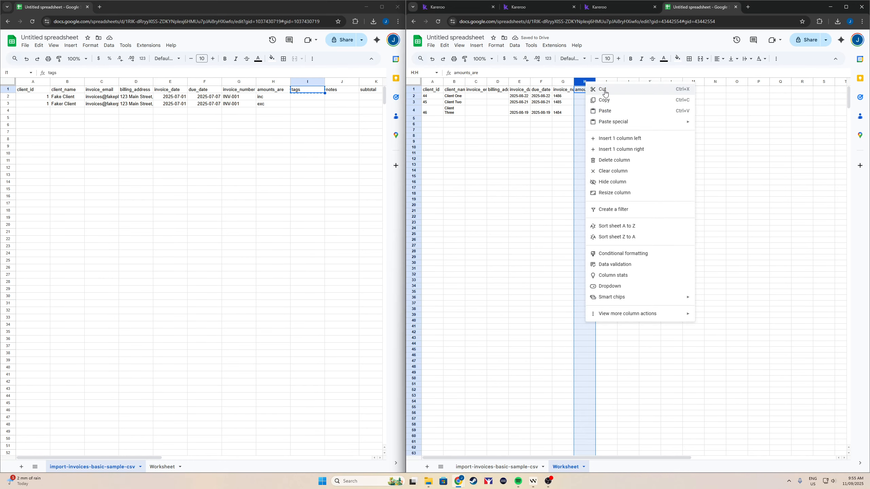
left_click(622, 148)
key("ctrl+v")
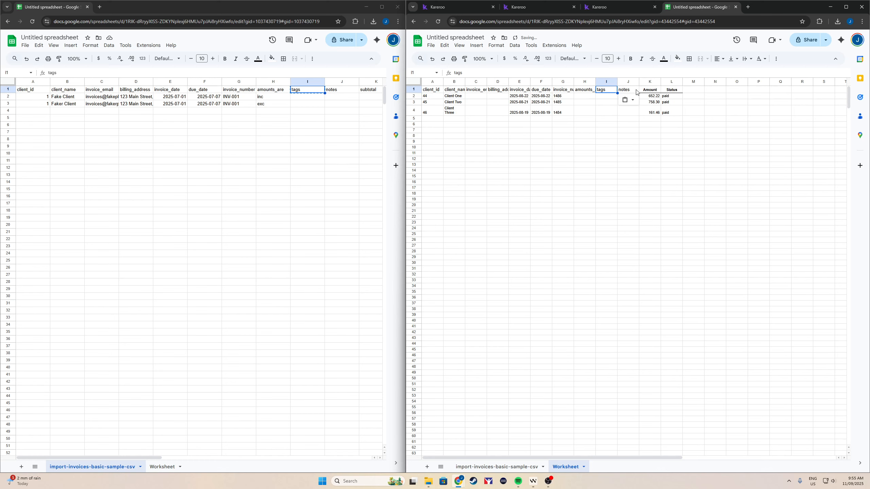
left_click(633, 126)
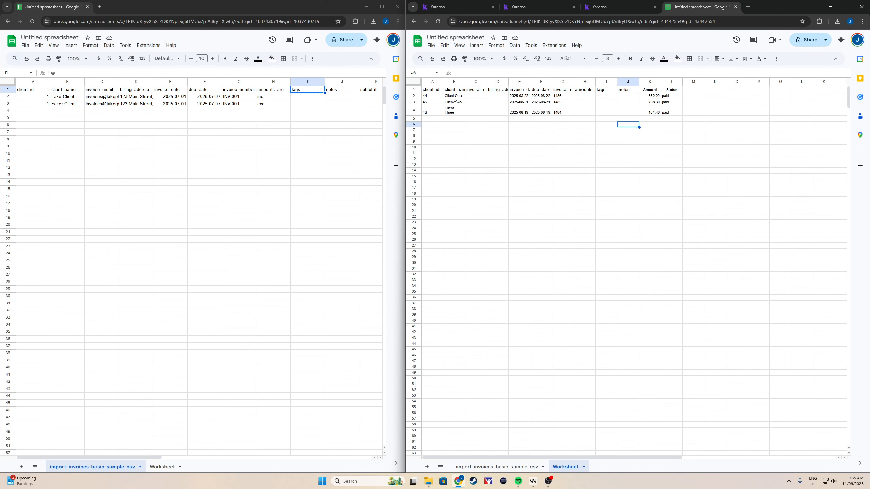
Step: Replace the Amount header in K1 of the Worksheet with the total header copied from the sample sheet
left_click_drag(152, 458, 212, 465)
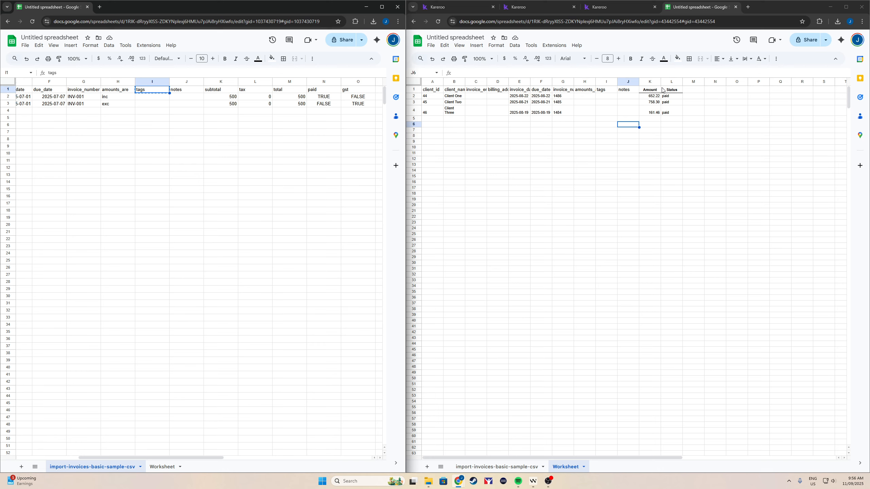
left_click(290, 91)
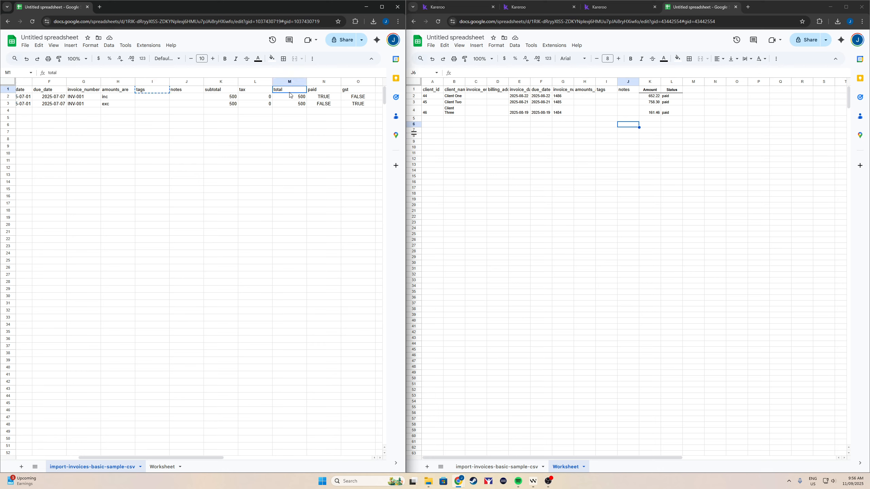
key("ctrl+c")
left_click(646, 91)
key("ctrl+v")
Step: Insert two empty columns directly before the total column in the Worksheet
right_click(650, 83)
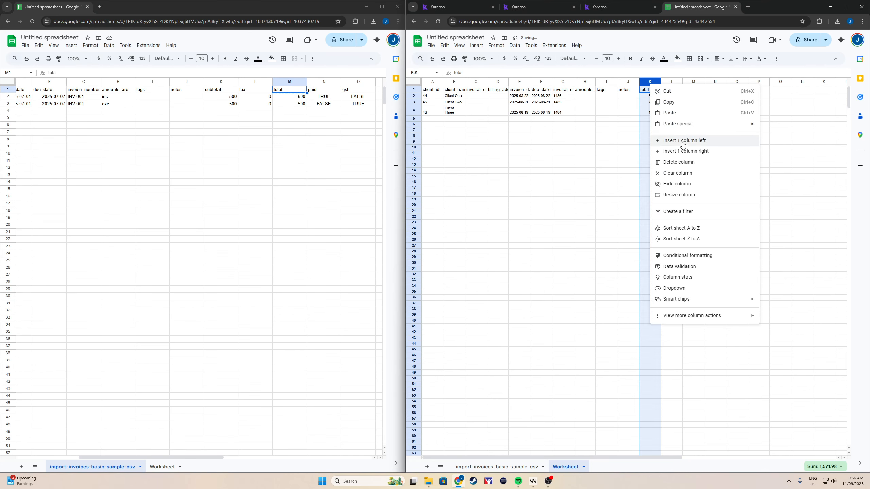
left_click(683, 145)
right_click(650, 83)
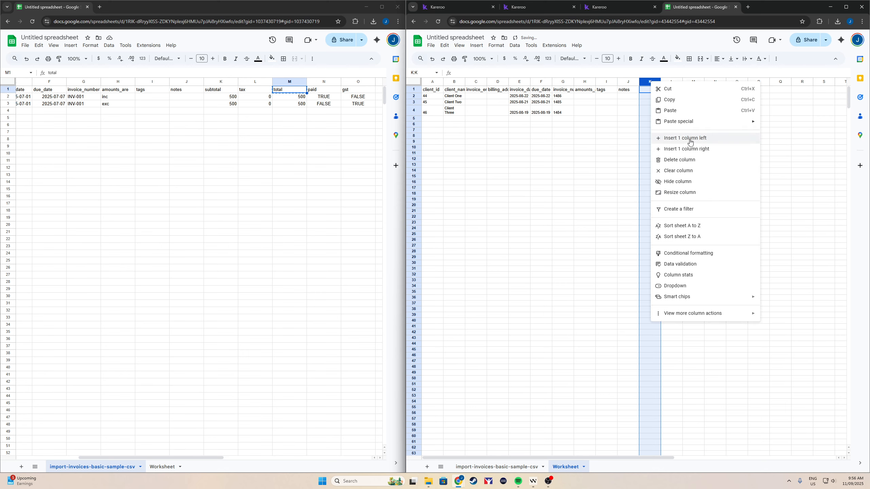
left_click(692, 140)
Step: Copy the subtotal and tax headers from the sample sheet into cells K1 and L1 of the Worksheet
left_click(223, 93)
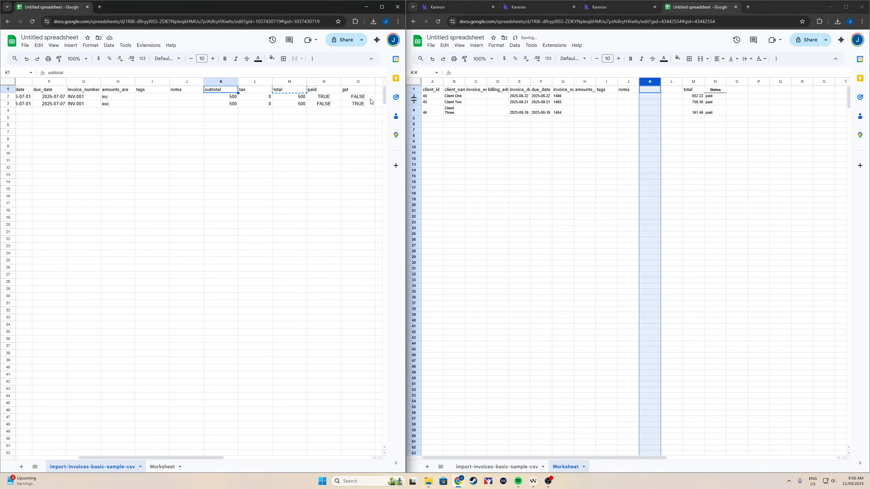
key("ctrl+c")
left_click(650, 90)
key("ctrl+v")
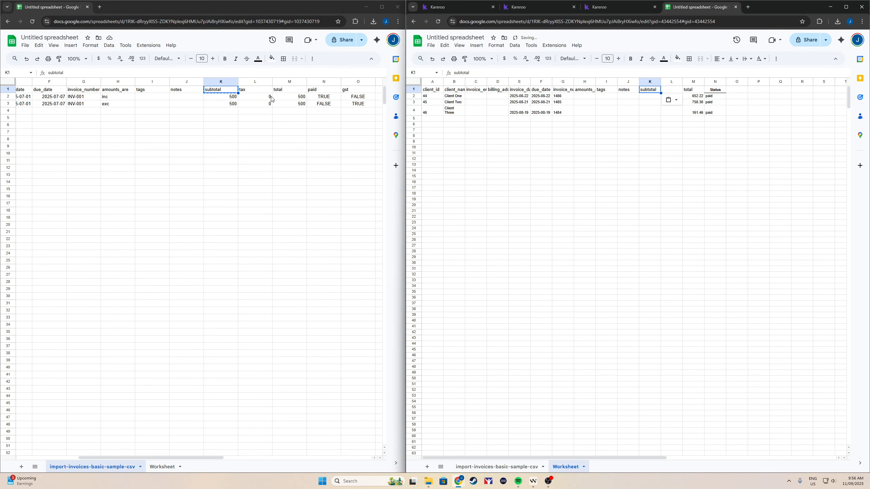
left_click(254, 91)
key("ctrl+c")
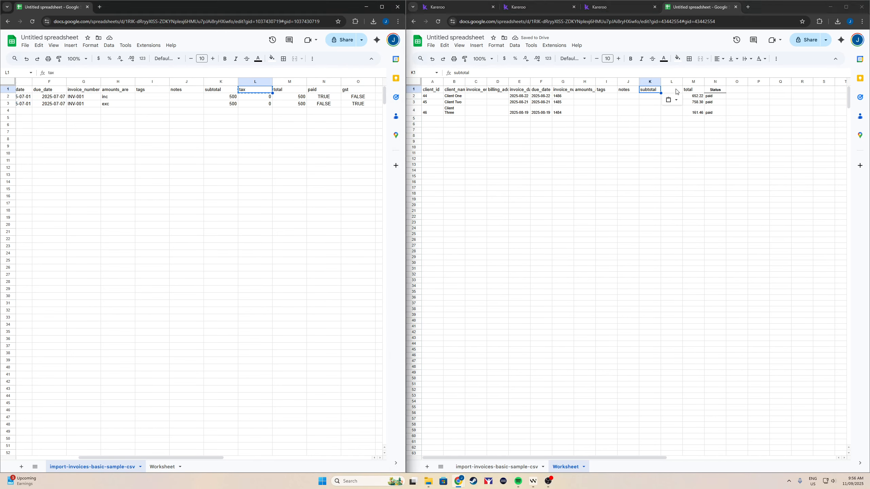
left_click(677, 90)
key("ctrl+v")
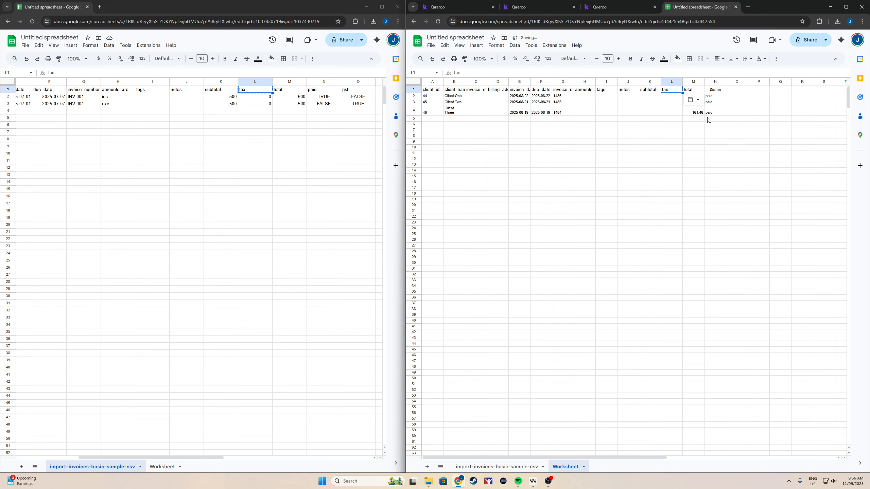
Step: Copy the three totals in M2:M4 of the Worksheet into the subtotal column, K2:K4
left_click(707, 119)
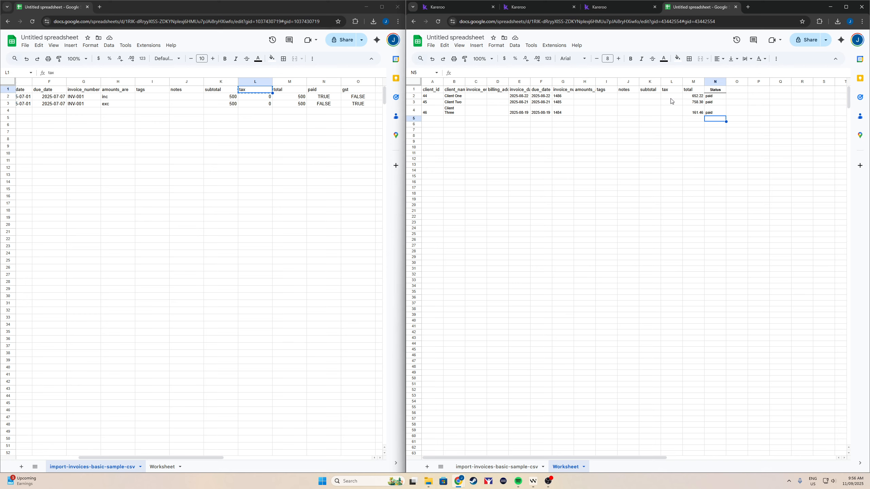
left_click_drag(696, 97, 696, 113)
key("ctrl+c")
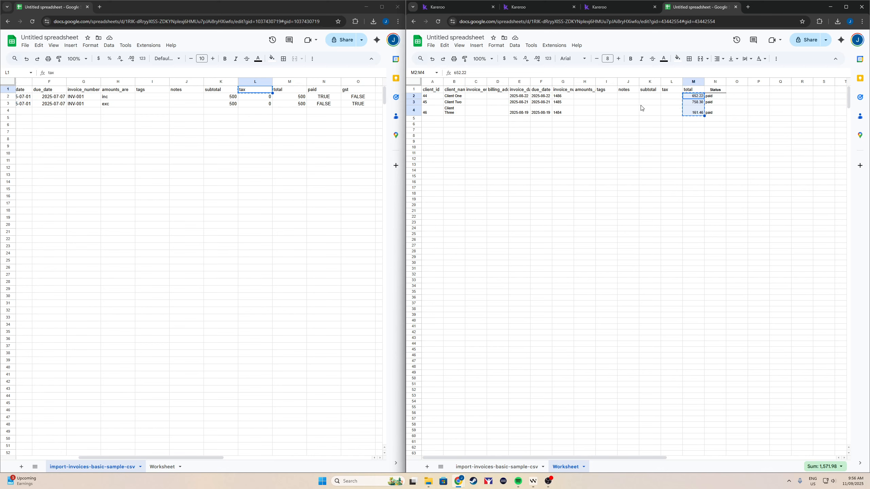
left_click(645, 99)
key("ctrl+v")
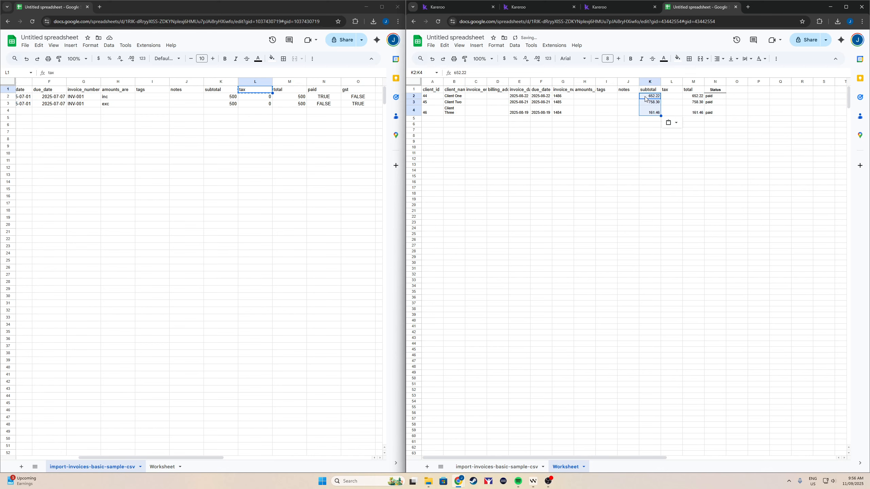
left_click(643, 124)
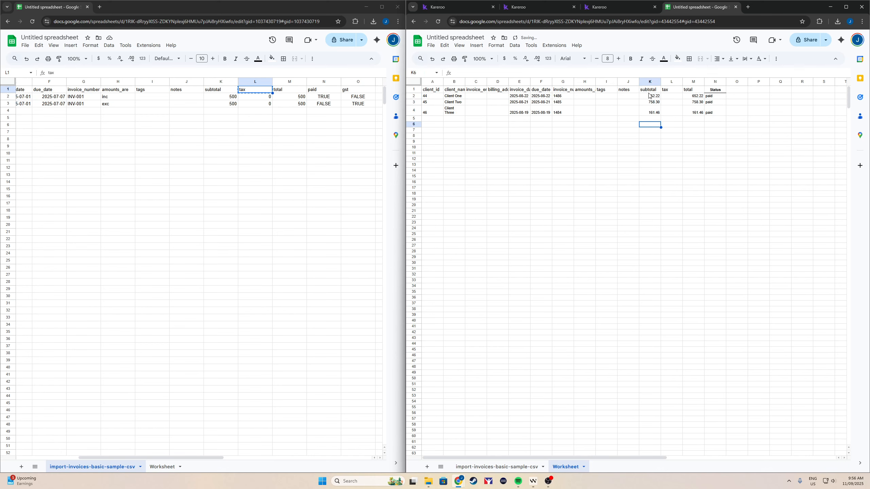
Step: Enter 0 as the tax in L2 of the Worksheet and fill it down to L4
left_click(670, 98)
type("0")
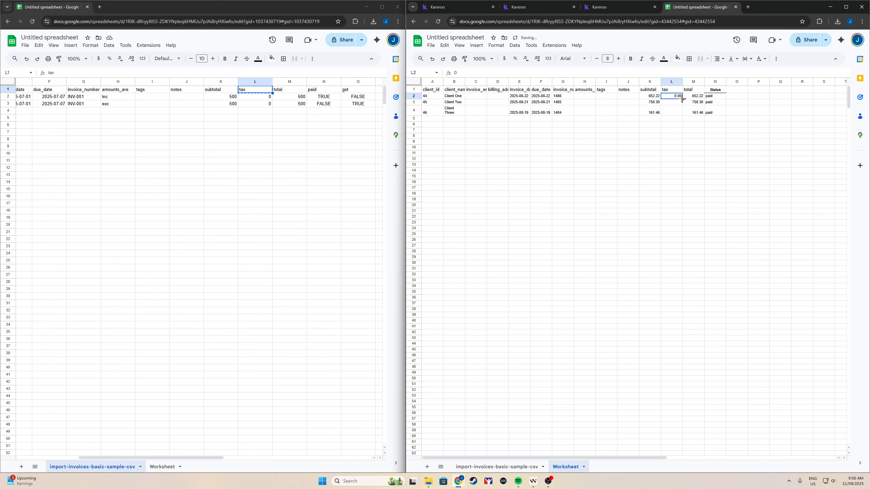
left_click_drag(682, 99, 683, 113)
left_click(683, 121)
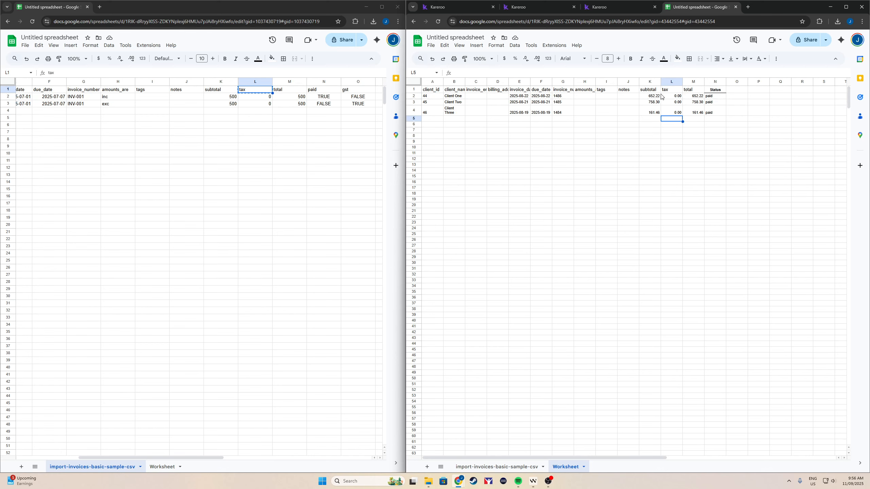
Step: Replace the Status header in N1 of the Worksheet with the paid header copied from the sample sheet
left_click(320, 91)
key("ctrl+c")
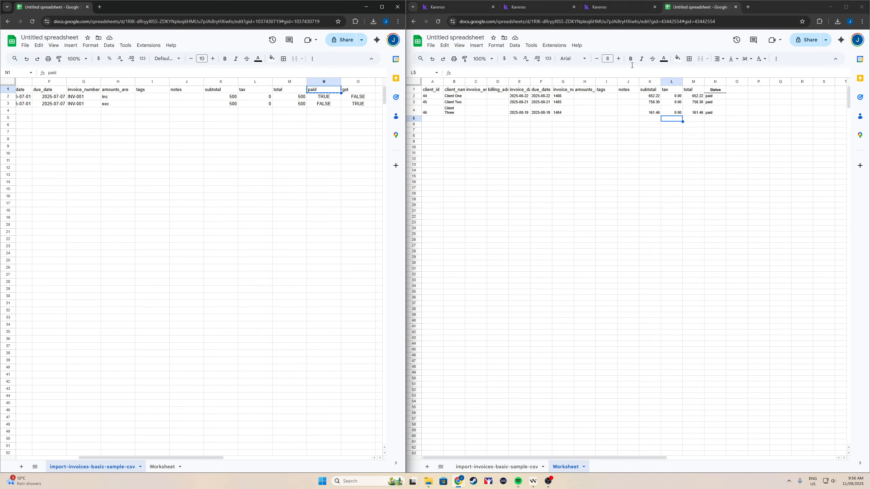
left_click(719, 91)
key("ctrl+v")
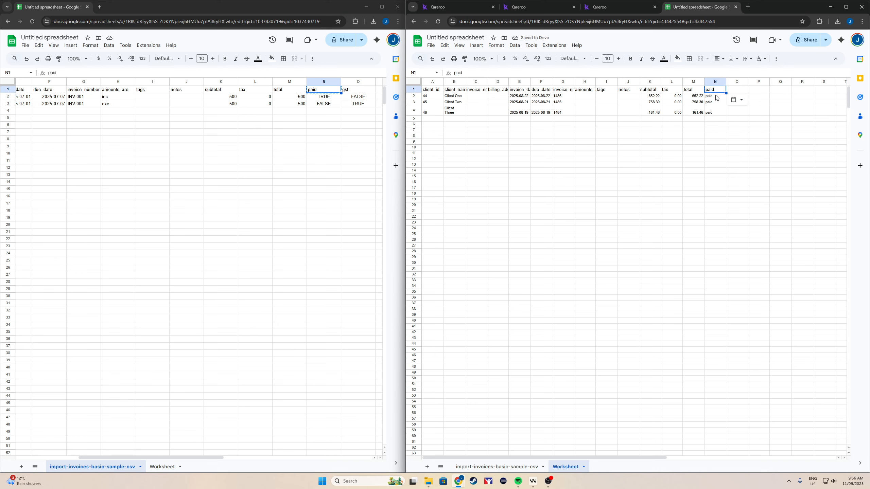
key("Down")
left_click(713, 115)
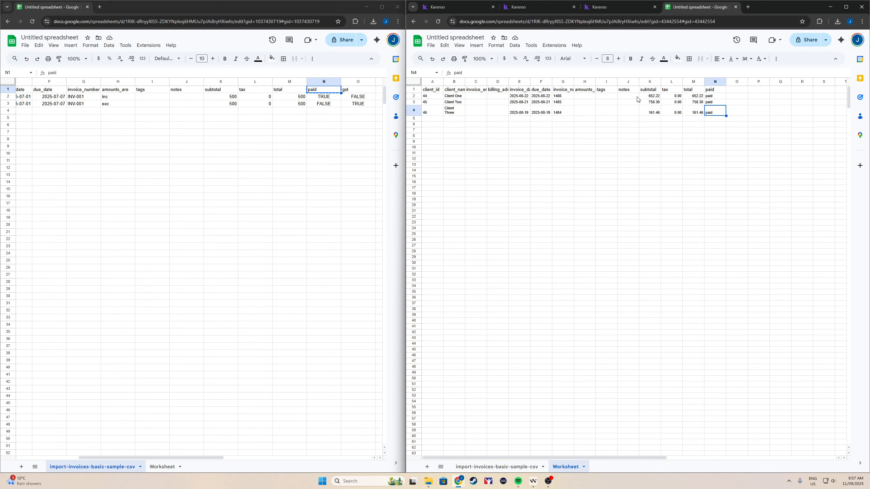
Step: Enter TRUE in N2 of the Worksheet and fill it down the paid column to N4
left_click(715, 98)
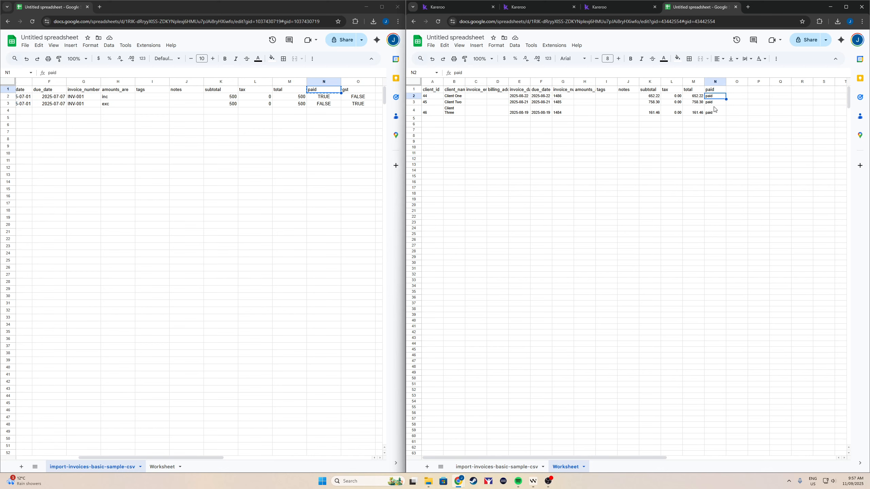
left_click(713, 114, "shift")
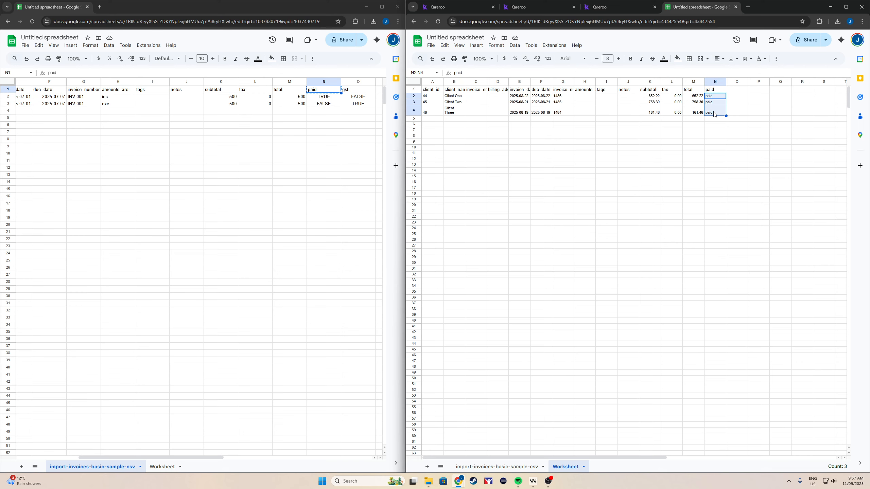
type("TRUE")
left_click(745, 103)
left_click(722, 97)
left_click_drag(726, 99, 722, 114)
left_click(722, 115)
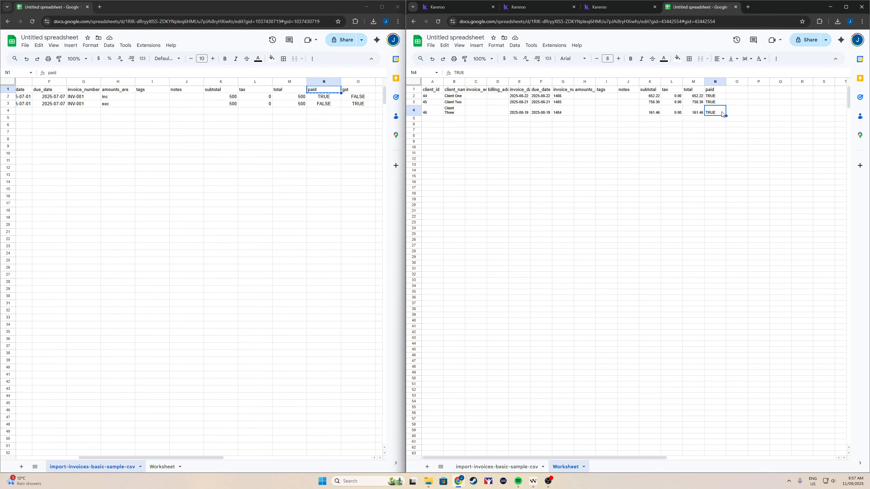
Step: Use Find and replace to change every TRUE to paid across all sheets, then limit the search to this sheet and close it
key("ctrl+f")
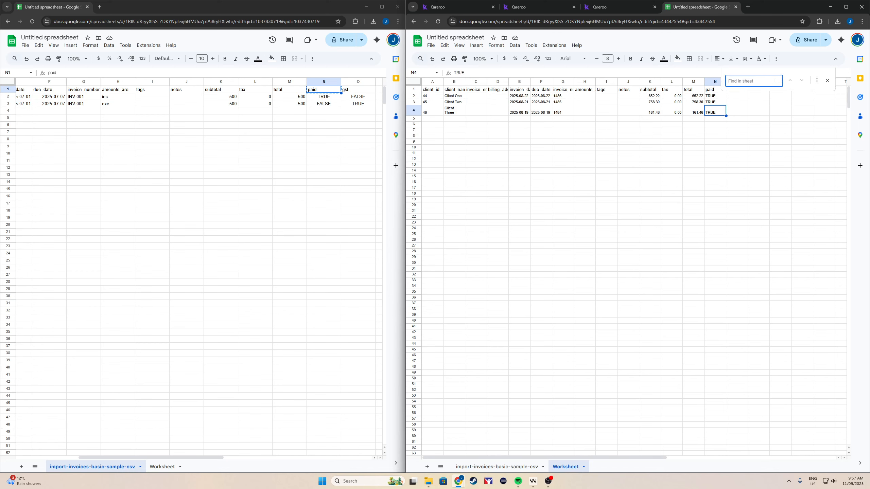
type("TRUE")
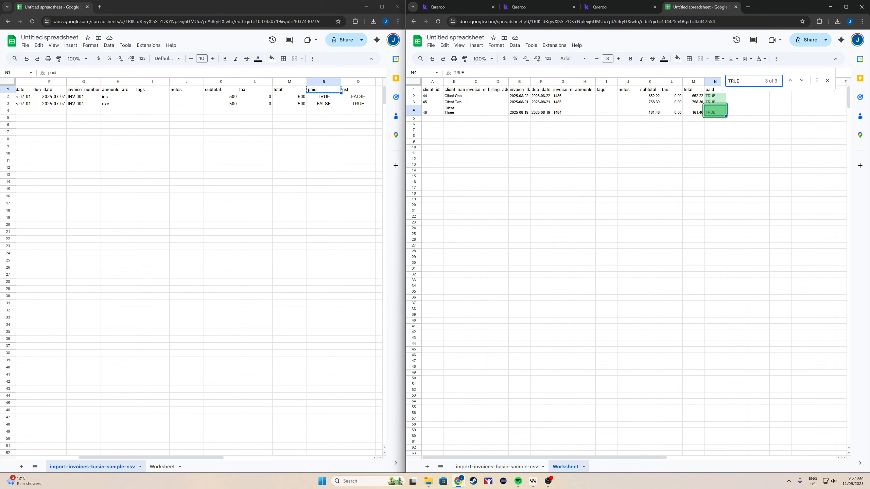
left_click(815, 82)
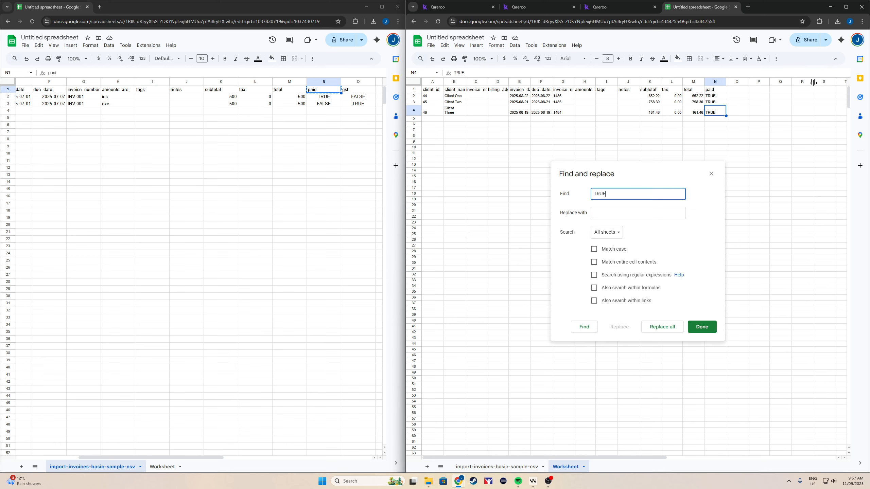
left_click(610, 212)
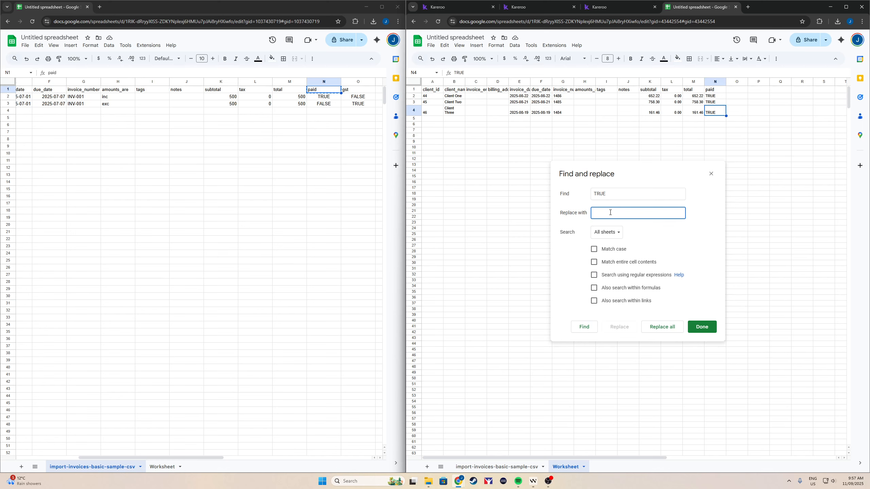
type("paid")
left_click(671, 329)
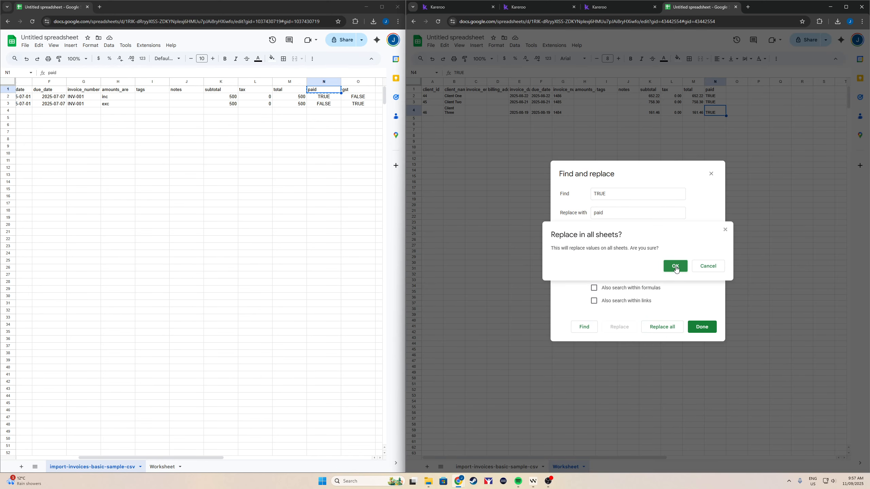
left_click(705, 266)
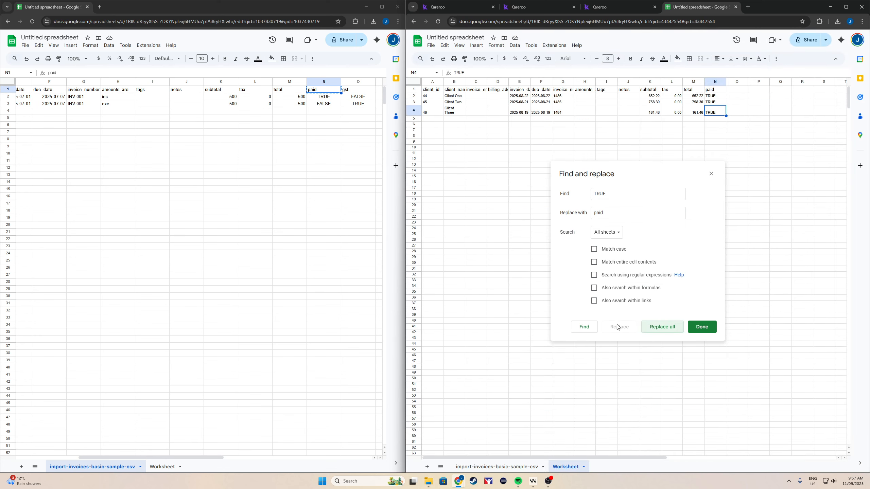
left_click(660, 328)
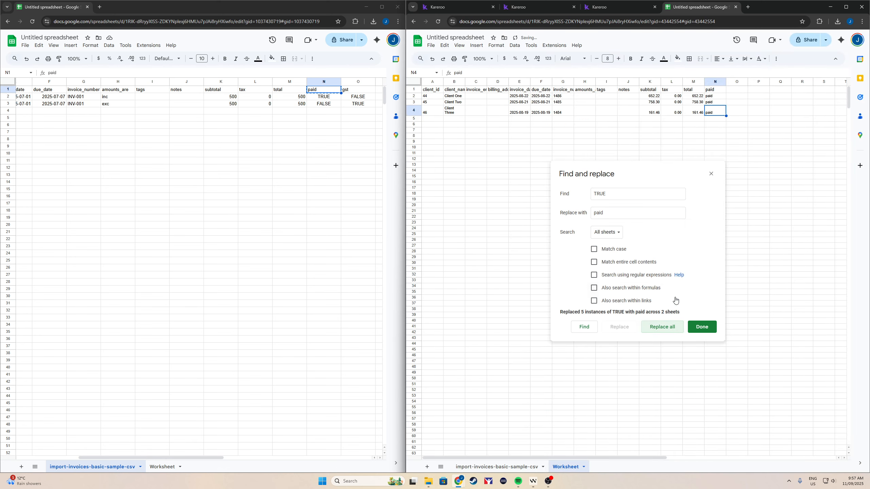
left_click(608, 234)
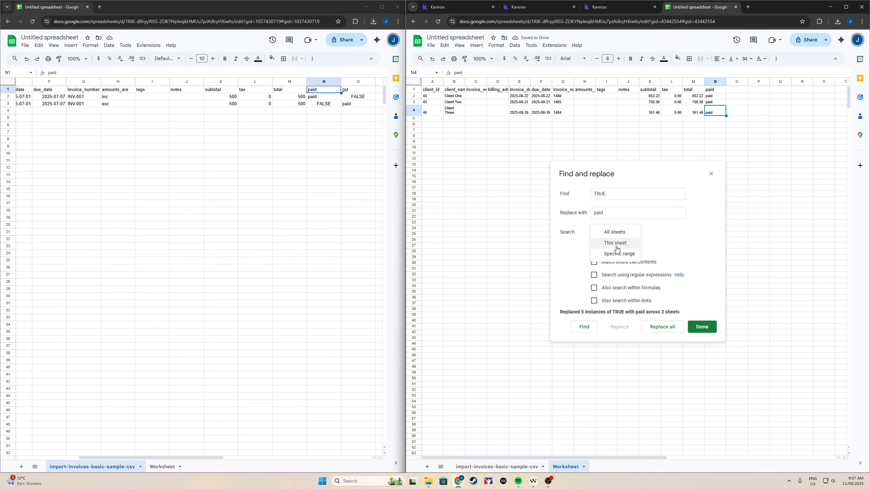
left_click(616, 245)
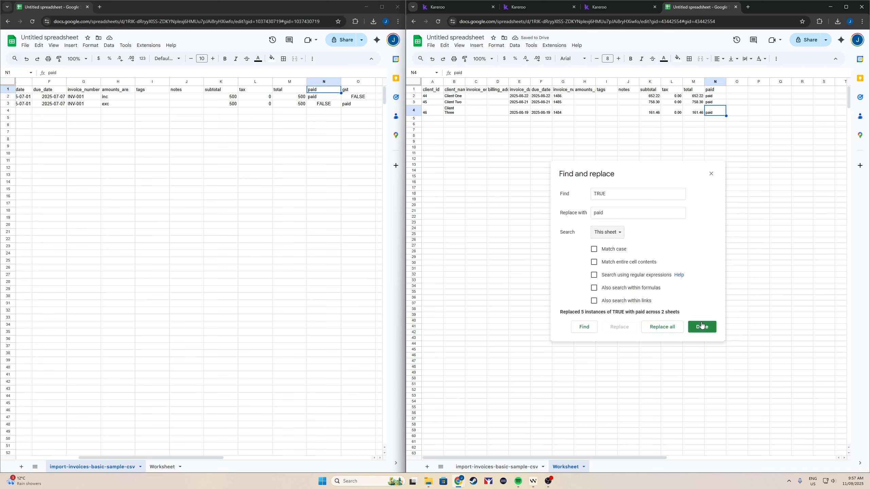
left_click(702, 327)
Step: Use Find and replace to change every paid to TRUE, searching only the Worksheet sheet
left_click(714, 98)
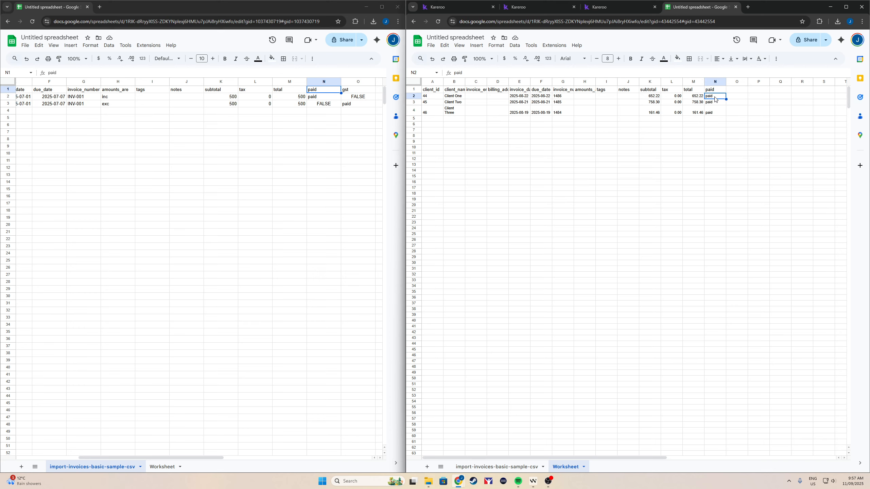
key("ctrl+f")
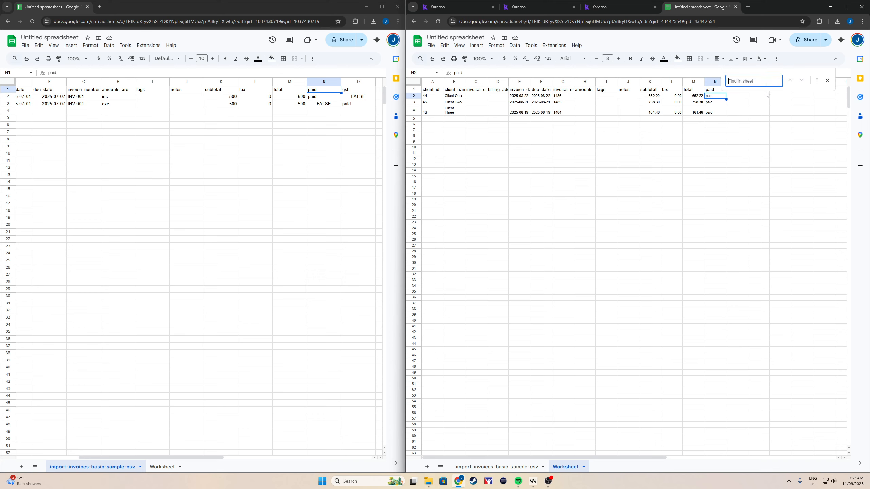
type("paid")
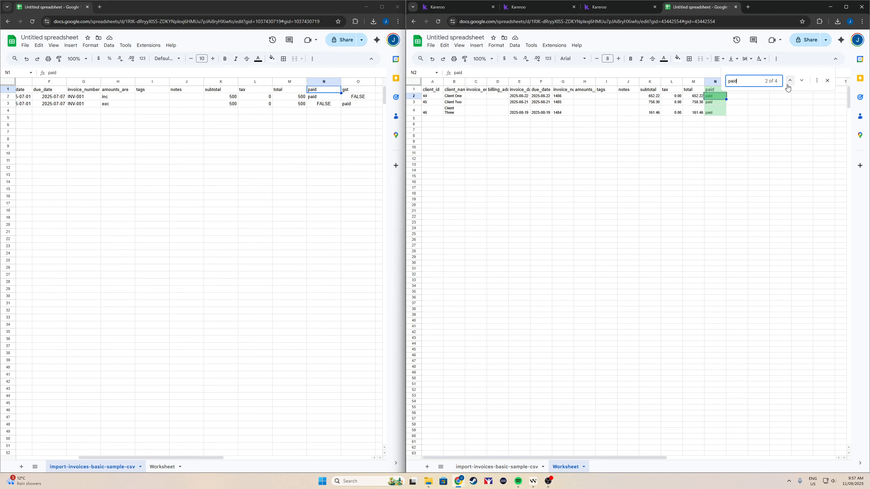
left_click(817, 80)
left_click(612, 211)
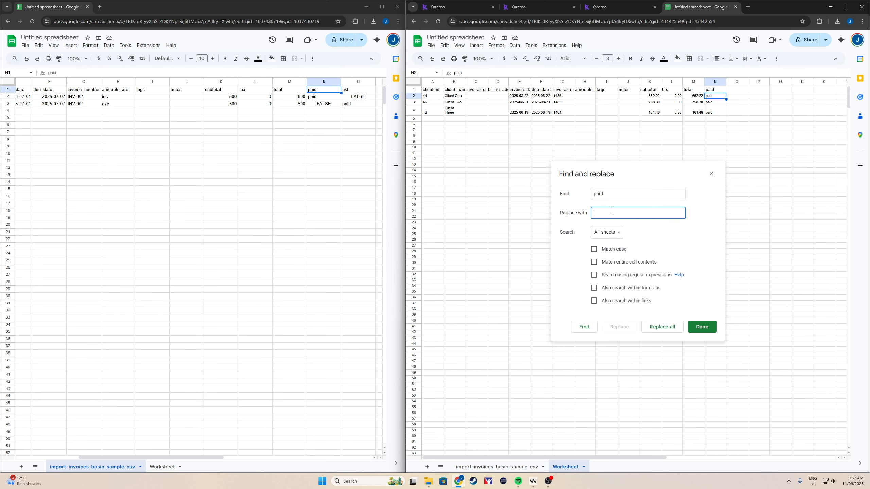
type("TRUE")
left_click(607, 232)
left_click(604, 244)
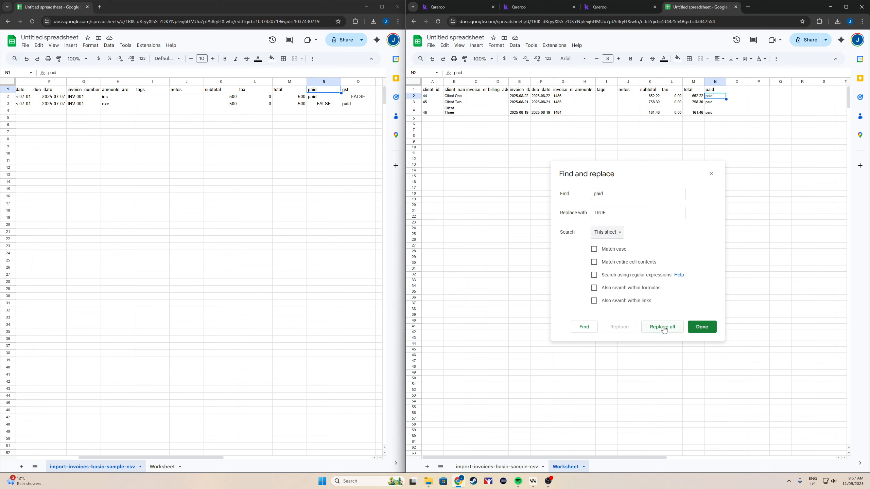
left_click(663, 329)
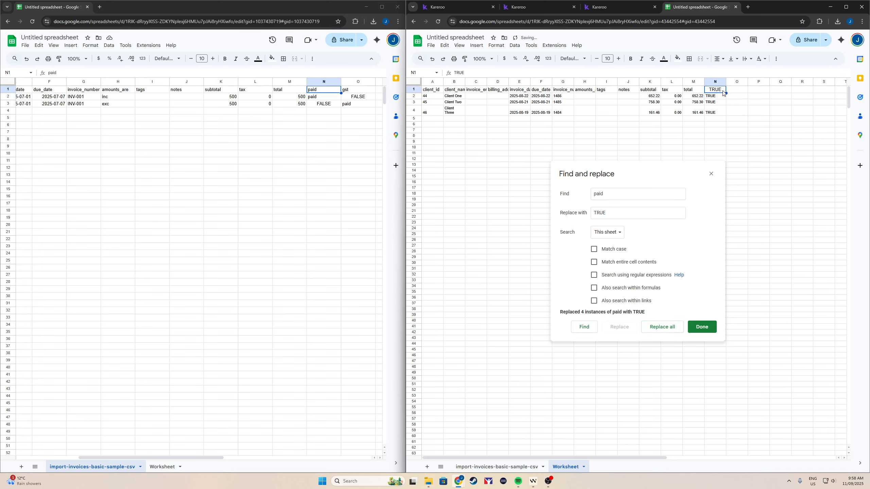
Step: Set the header in N1 of the Worksheet back to paid and close Find and replace
type("paid")
left_click(739, 95)
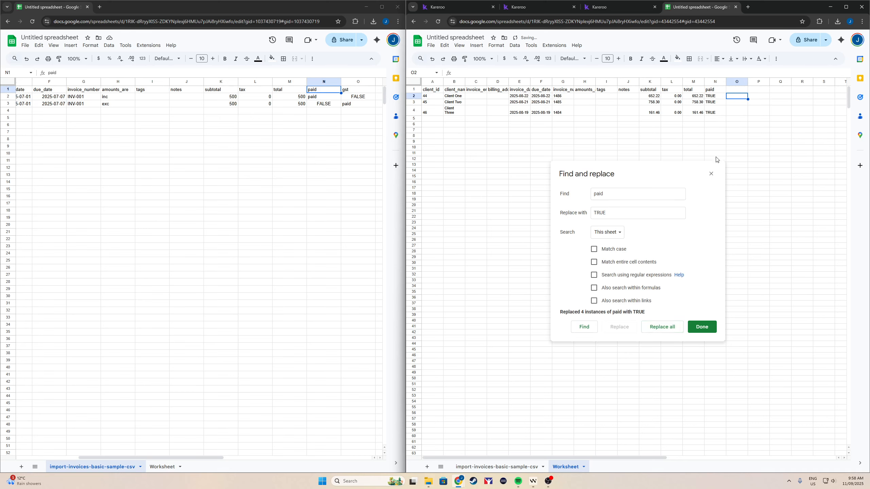
left_click(702, 326)
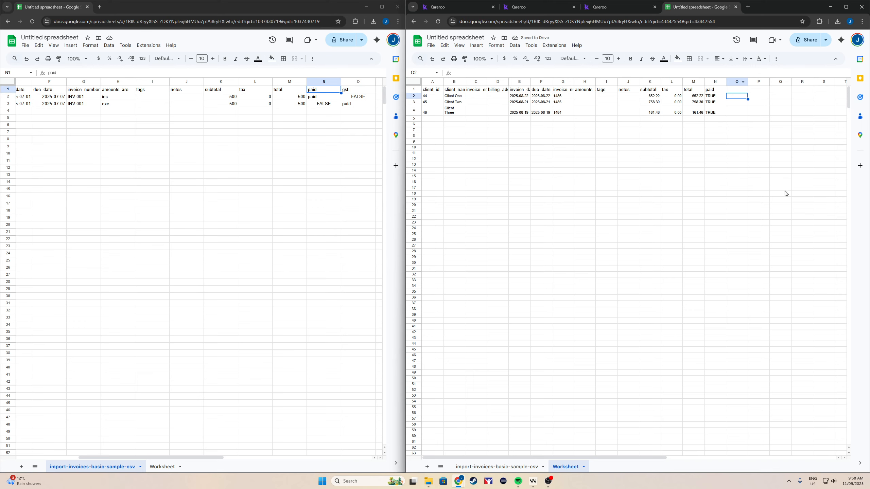
left_click(714, 98)
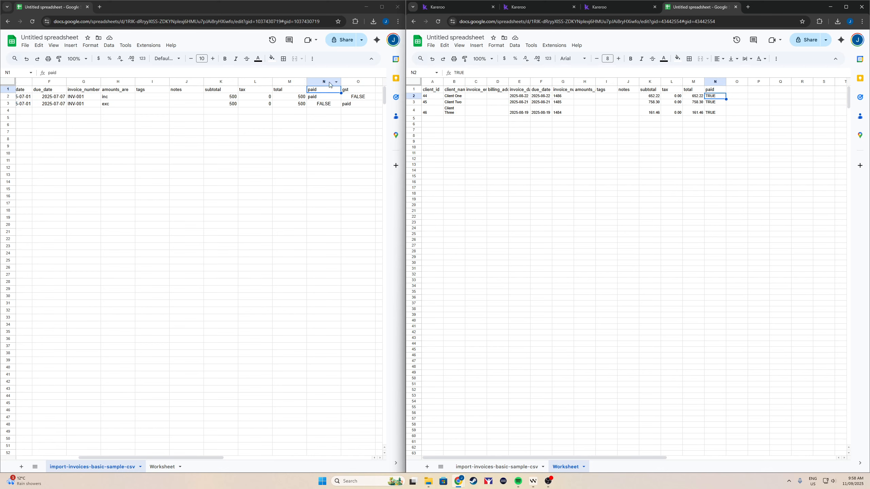
Step: Copy the gst header from the sample sheet into cell O1 of the Worksheet
left_click(356, 91)
key("ctrl+c")
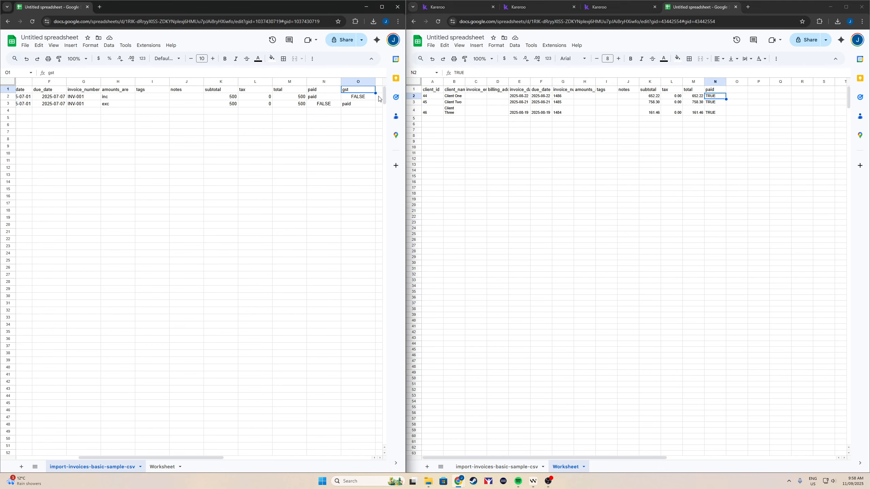
left_click(744, 89)
key("ctrl+v")
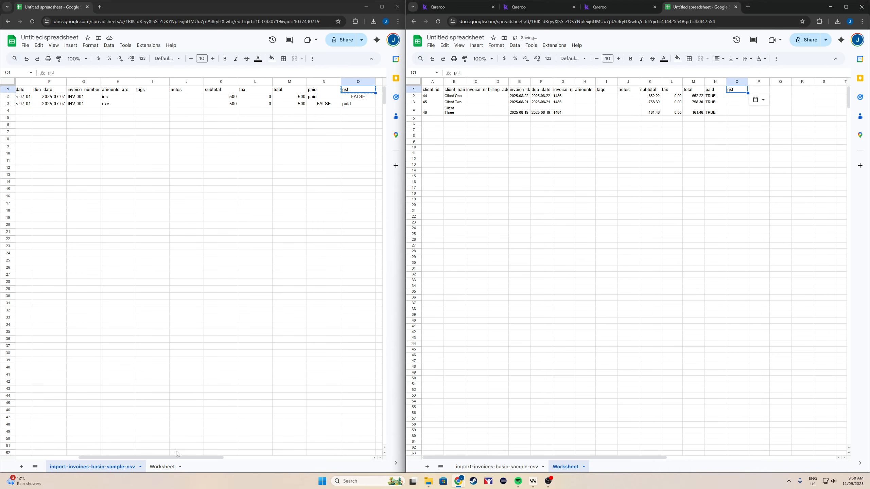
Step: Clear the gst value in O3 of the sample sheet and select cell O2 in the Worksheet
left_click_drag(177, 458, 208, 459)
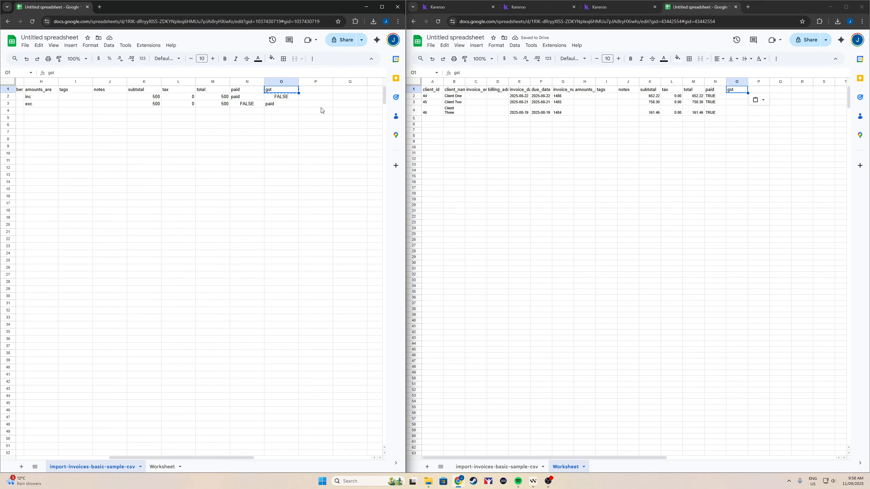
left_click(280, 105)
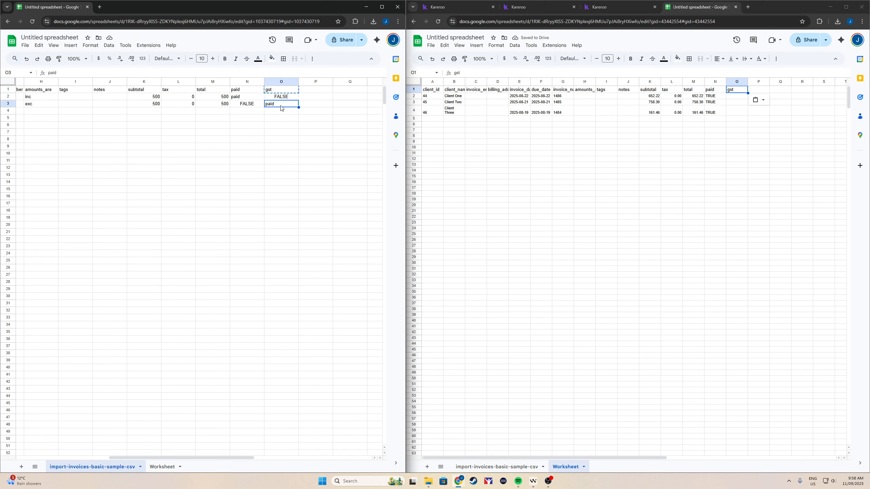
key("Delete")
left_click(738, 98)
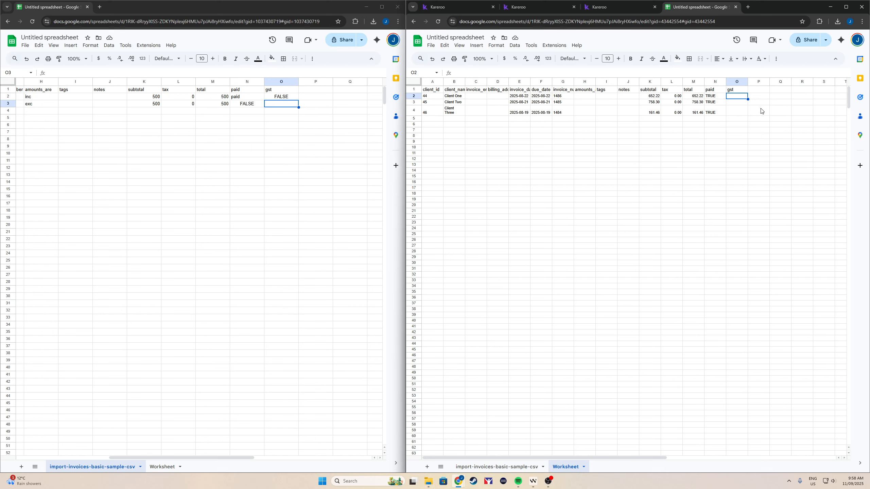
Step: Enter FALSE in the Worksheet's gst cell O2 and fill it down through O4
type("FALSE")
left_click(728, 111)
left_click(737, 96)
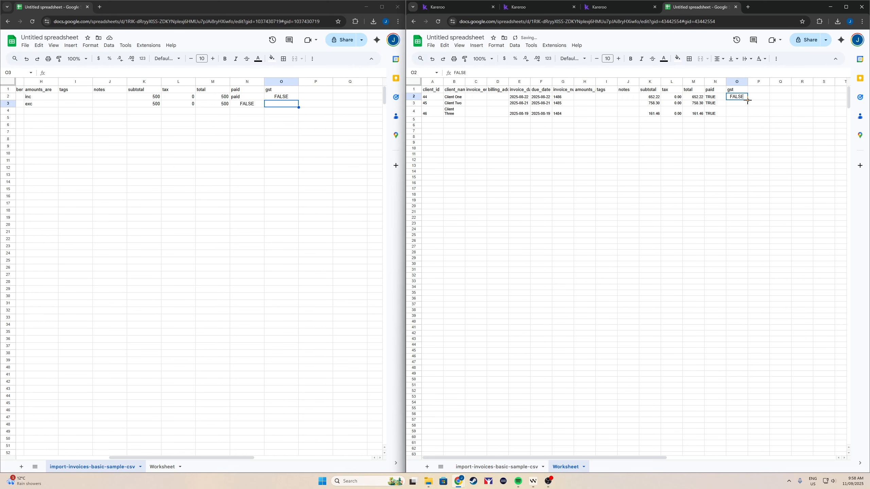
left_click_drag(748, 100, 750, 116)
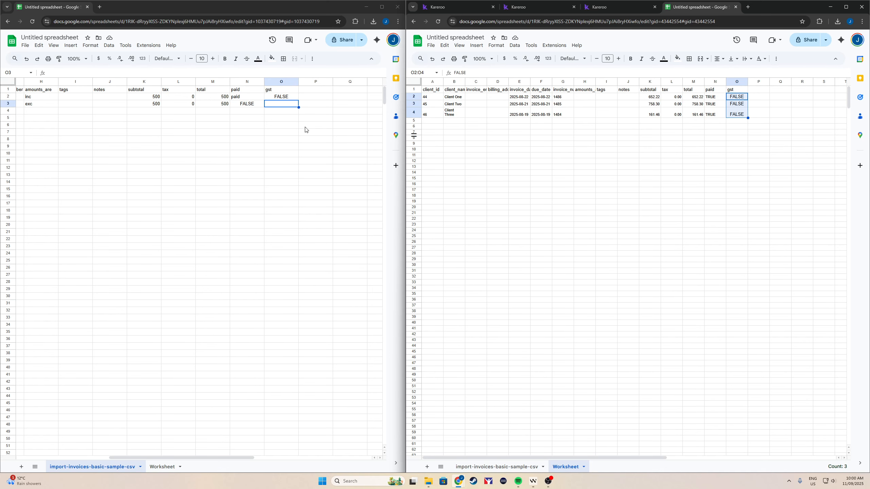
Step: Download the Worksheet sheet as a CSV file
left_click(430, 47)
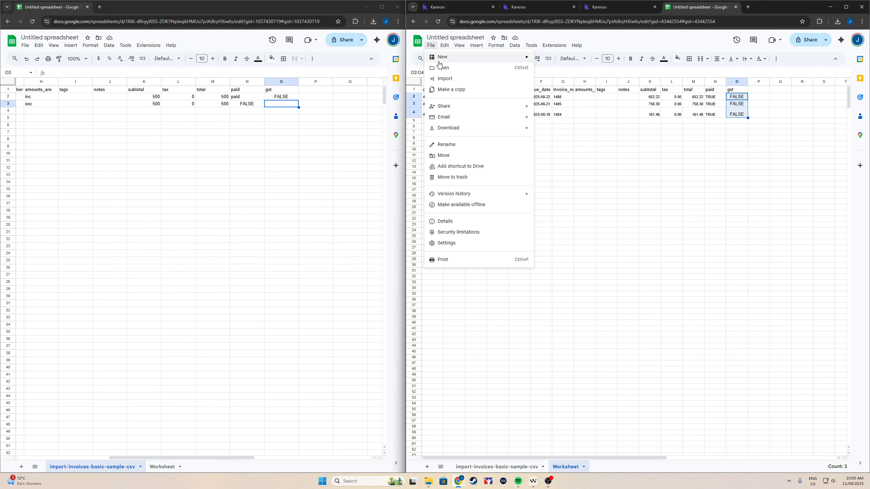
mouse_move(451, 127)
left_click(570, 173)
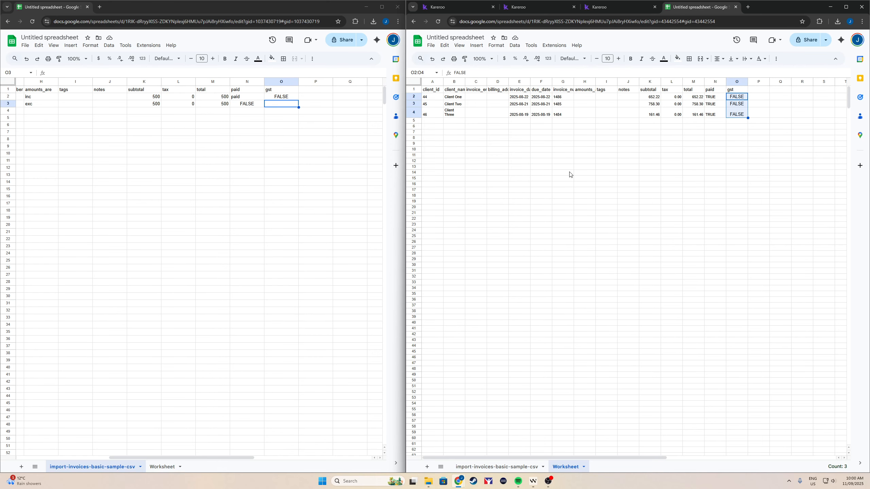
Step: Switch to Kareroo's invoice import page, upload Untitled spreadsheet - Worksheet.csv, and open the Invoices list to check the import
left_click(455, 8)
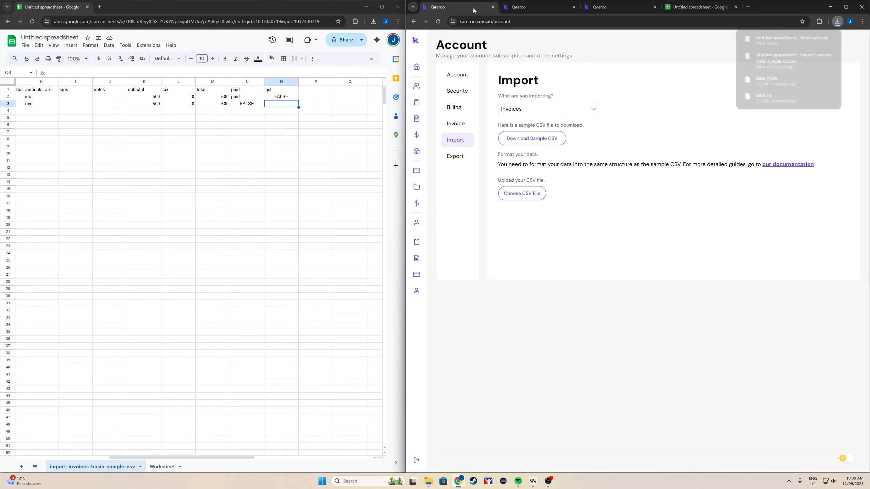
left_click(524, 196)
double_click(491, 89)
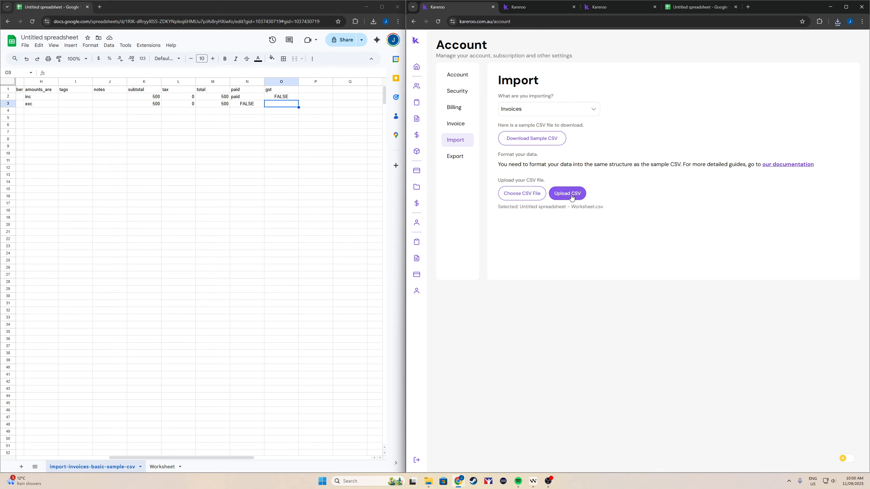
left_click(567, 194)
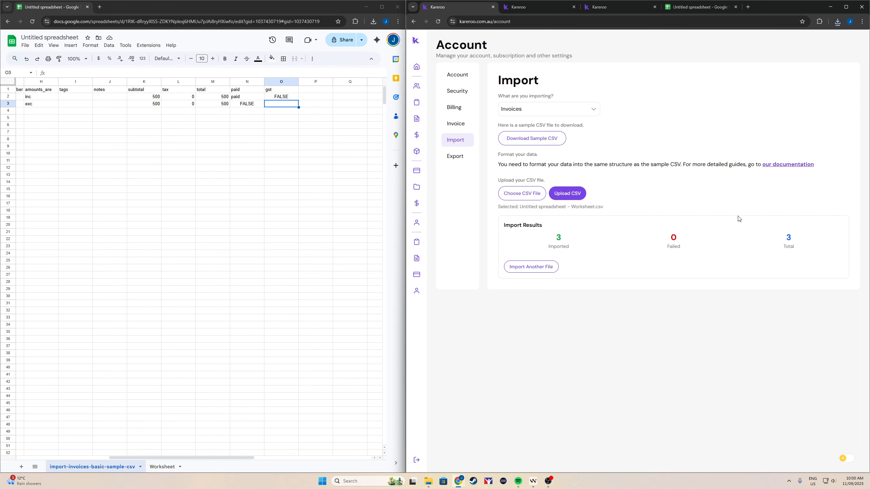
mouse_move(431, 139)
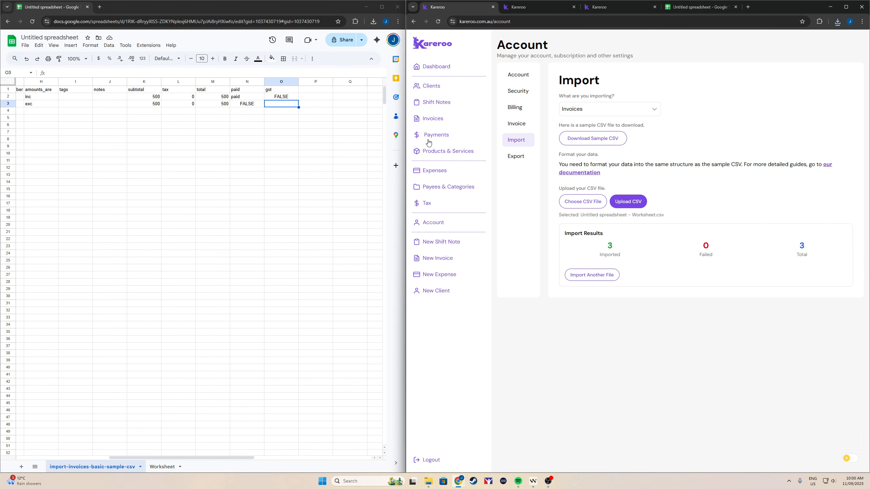
left_click(435, 119)
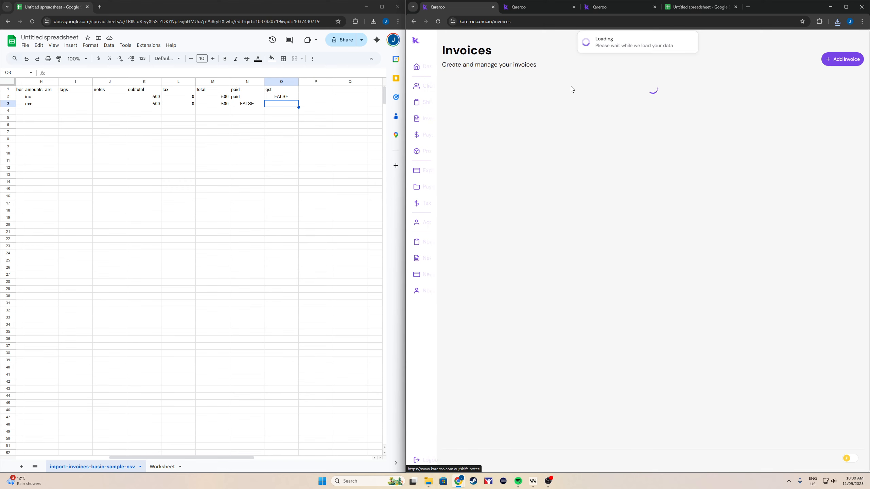